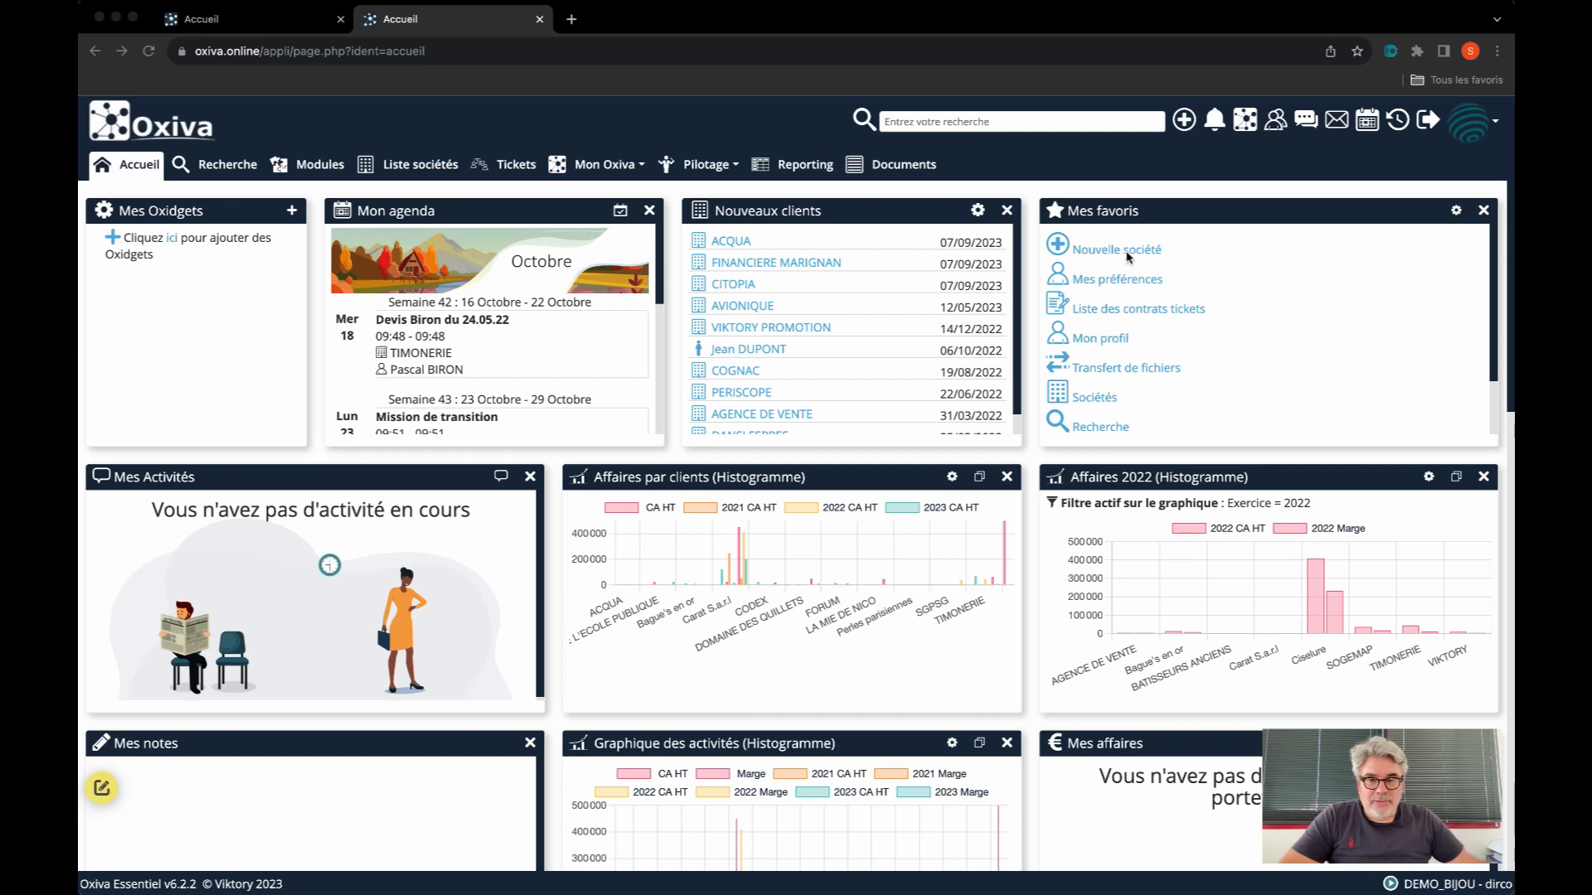
Search for the company CARAT and open the Généralités page of Carat S.a.r.l
left_click(1058, 126)
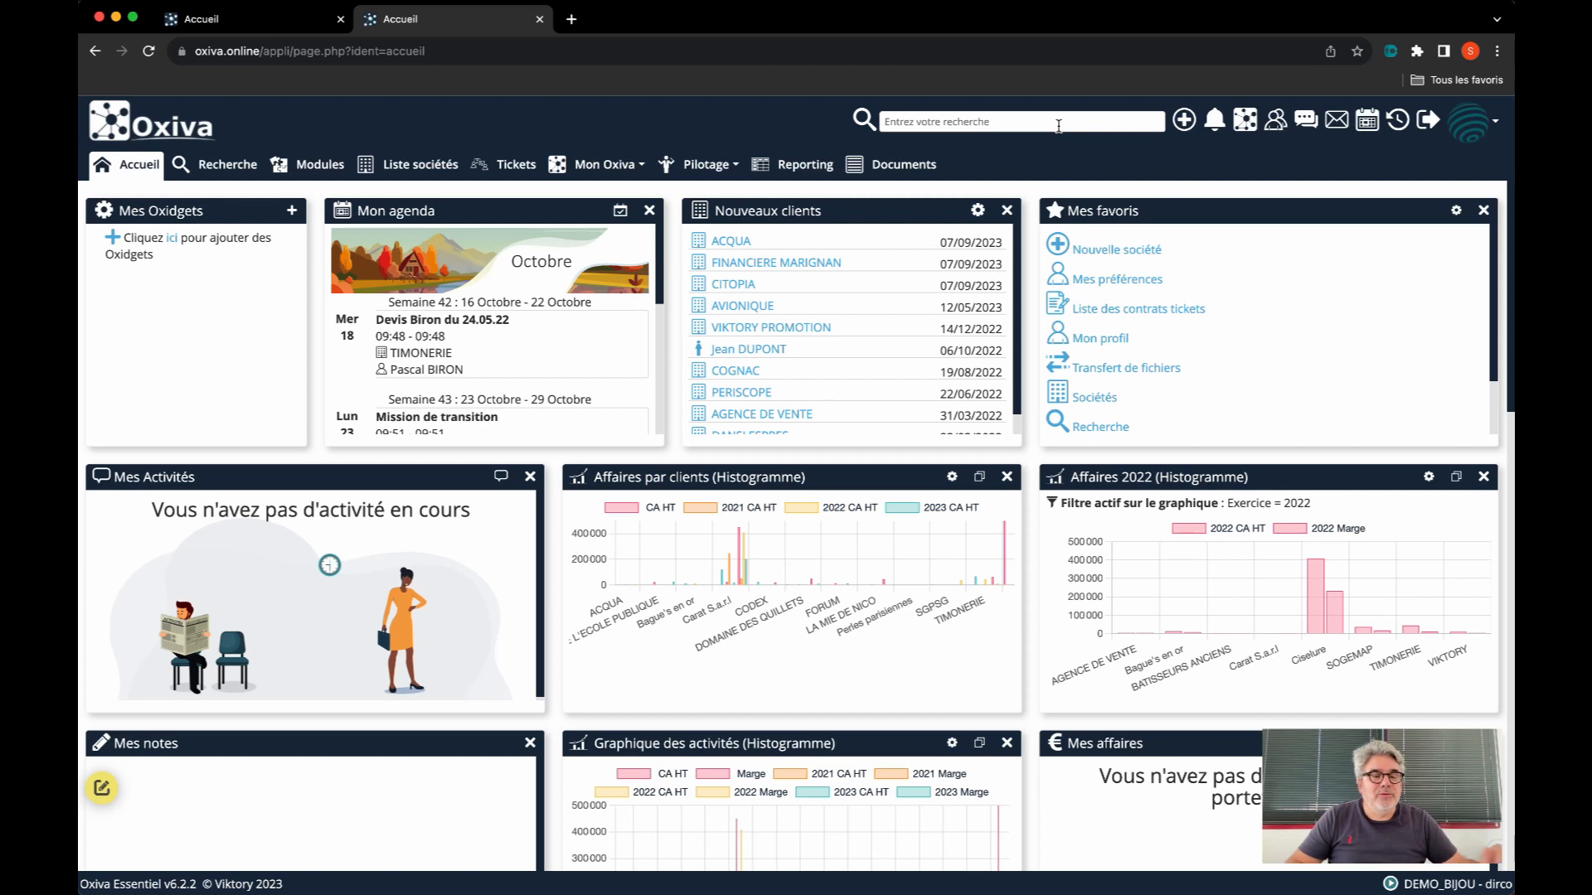
left_click(1058, 126)
type("CA")
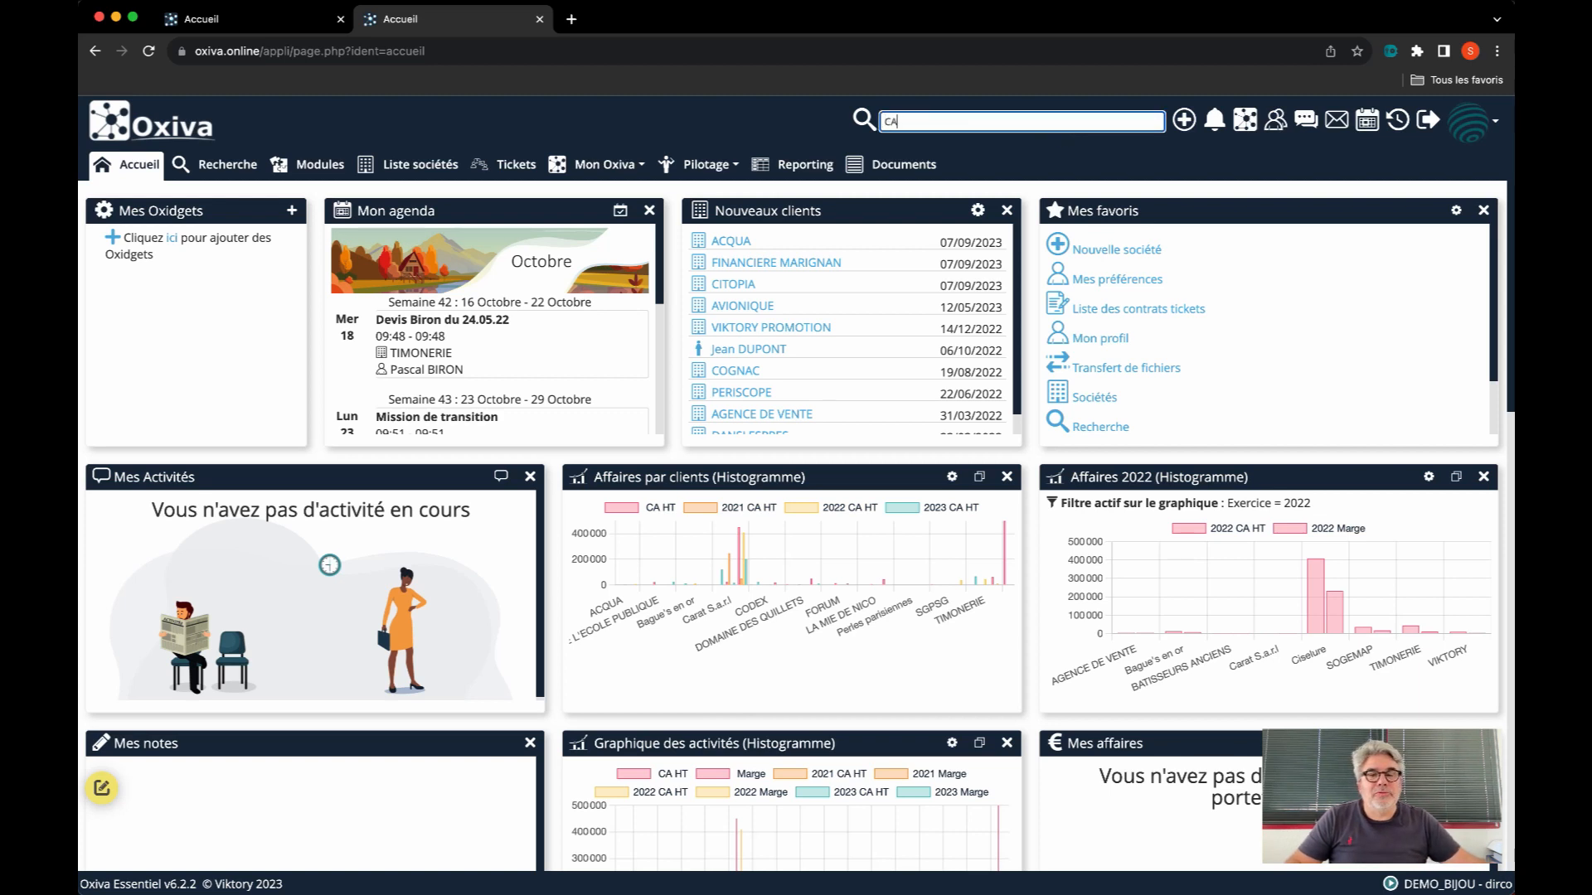
type("RAT")
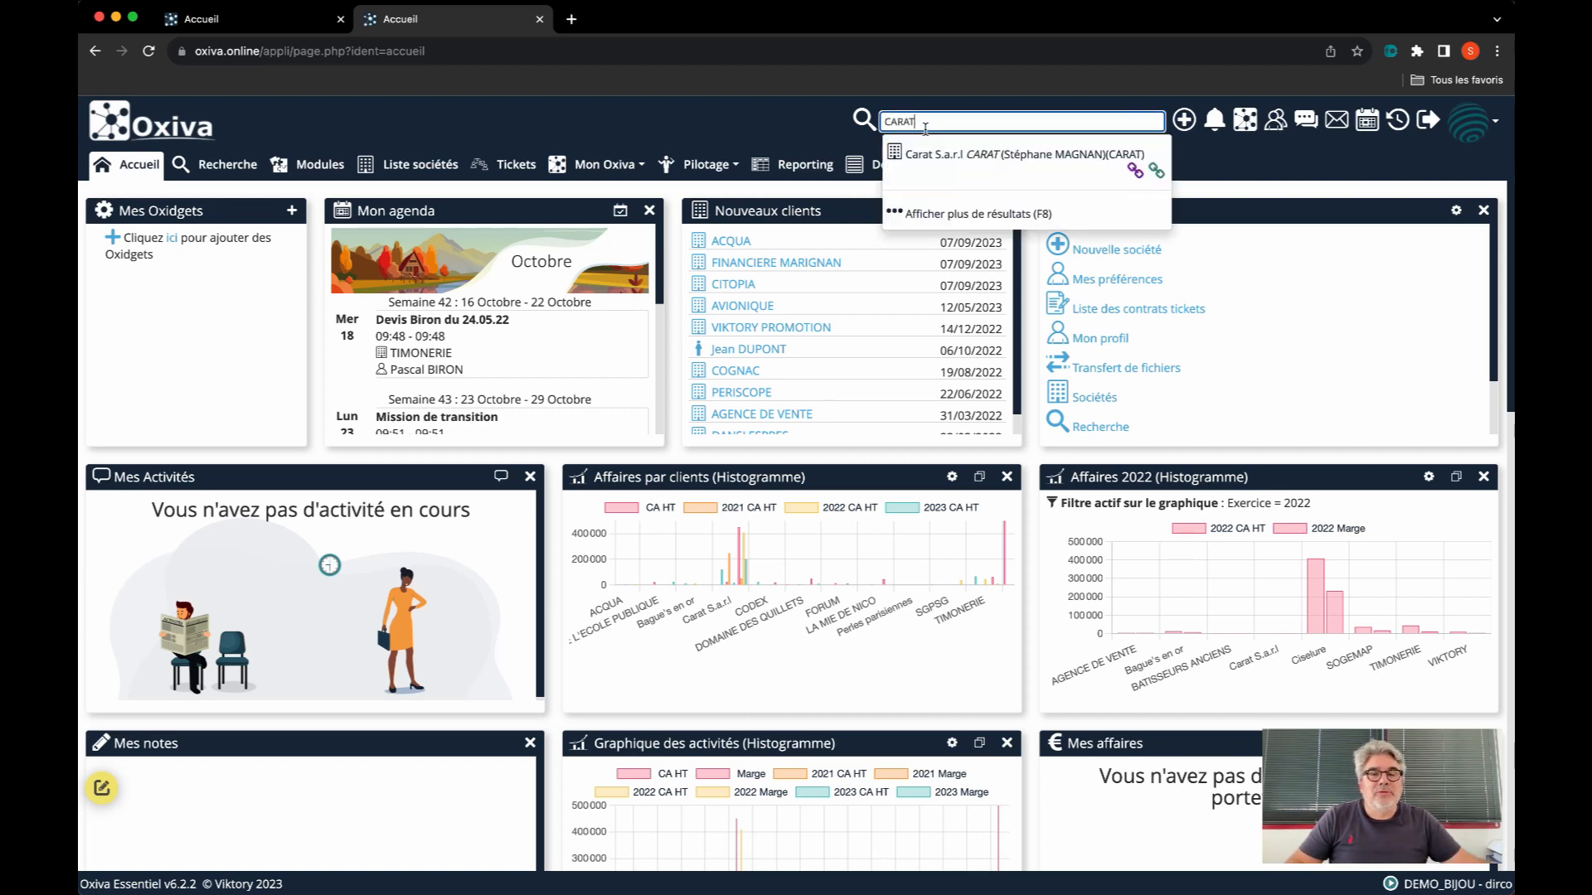
left_click(931, 157)
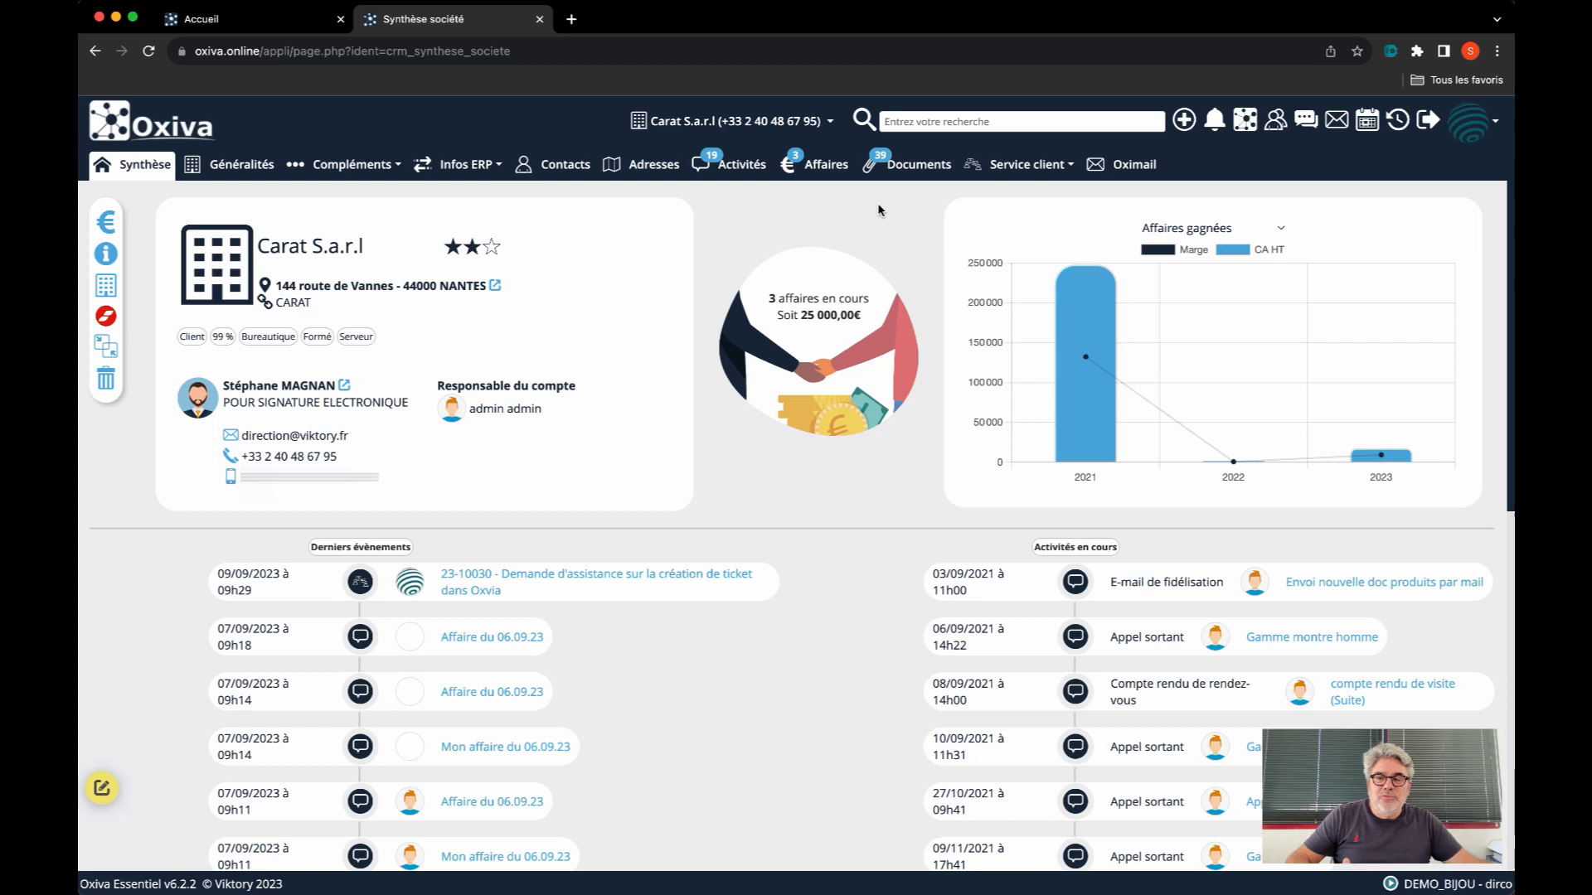
left_click(229, 173)
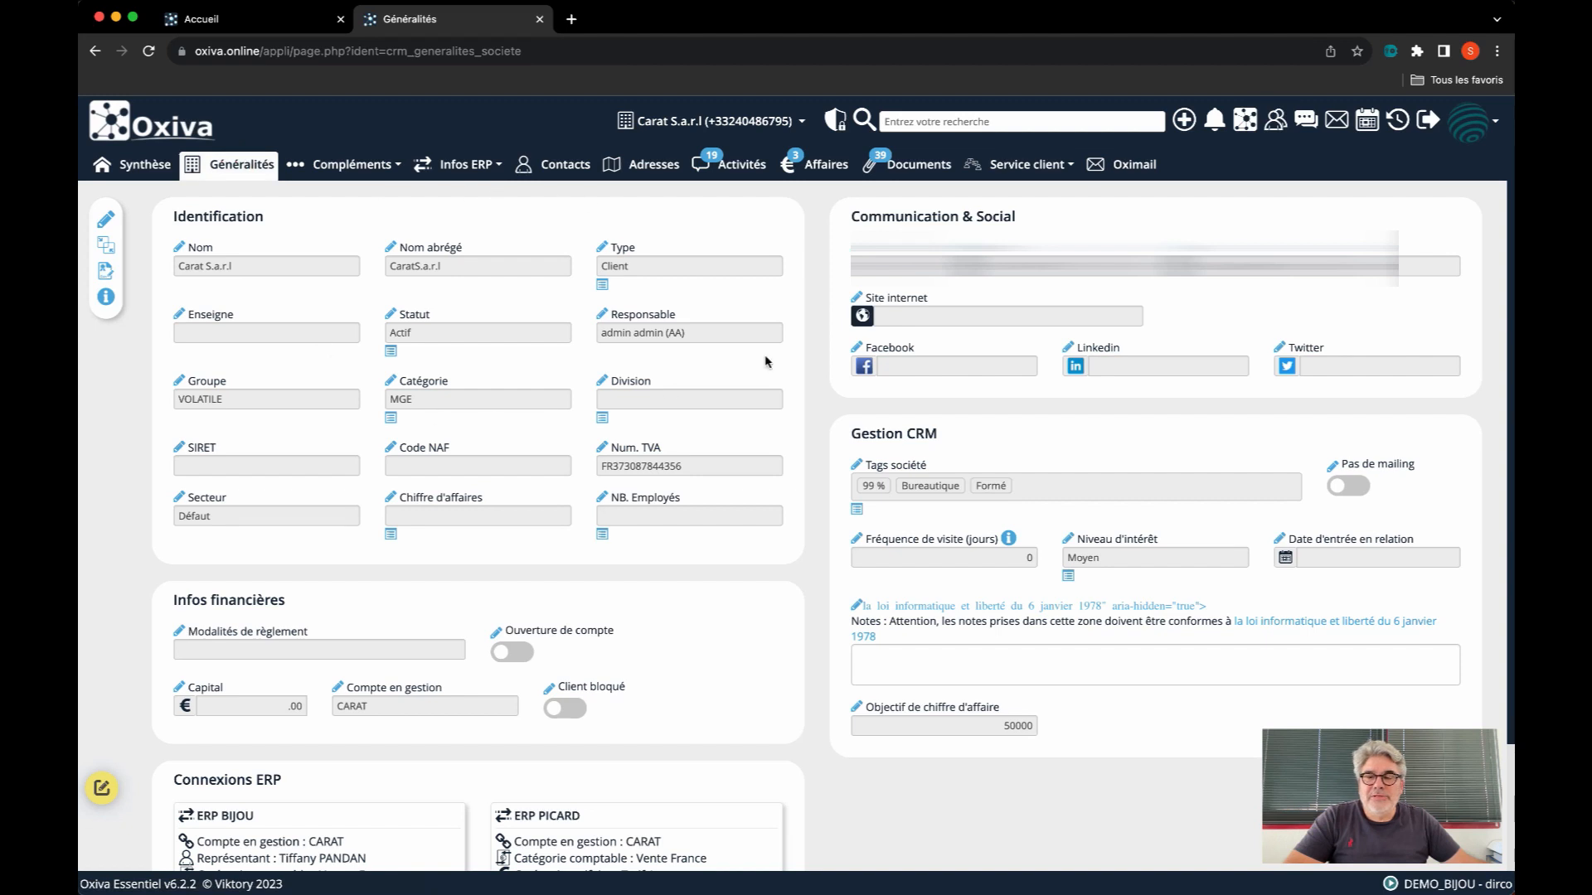
Deactivate the admin mode on the company's Généralités page and reactivate it
left_click(1472, 124)
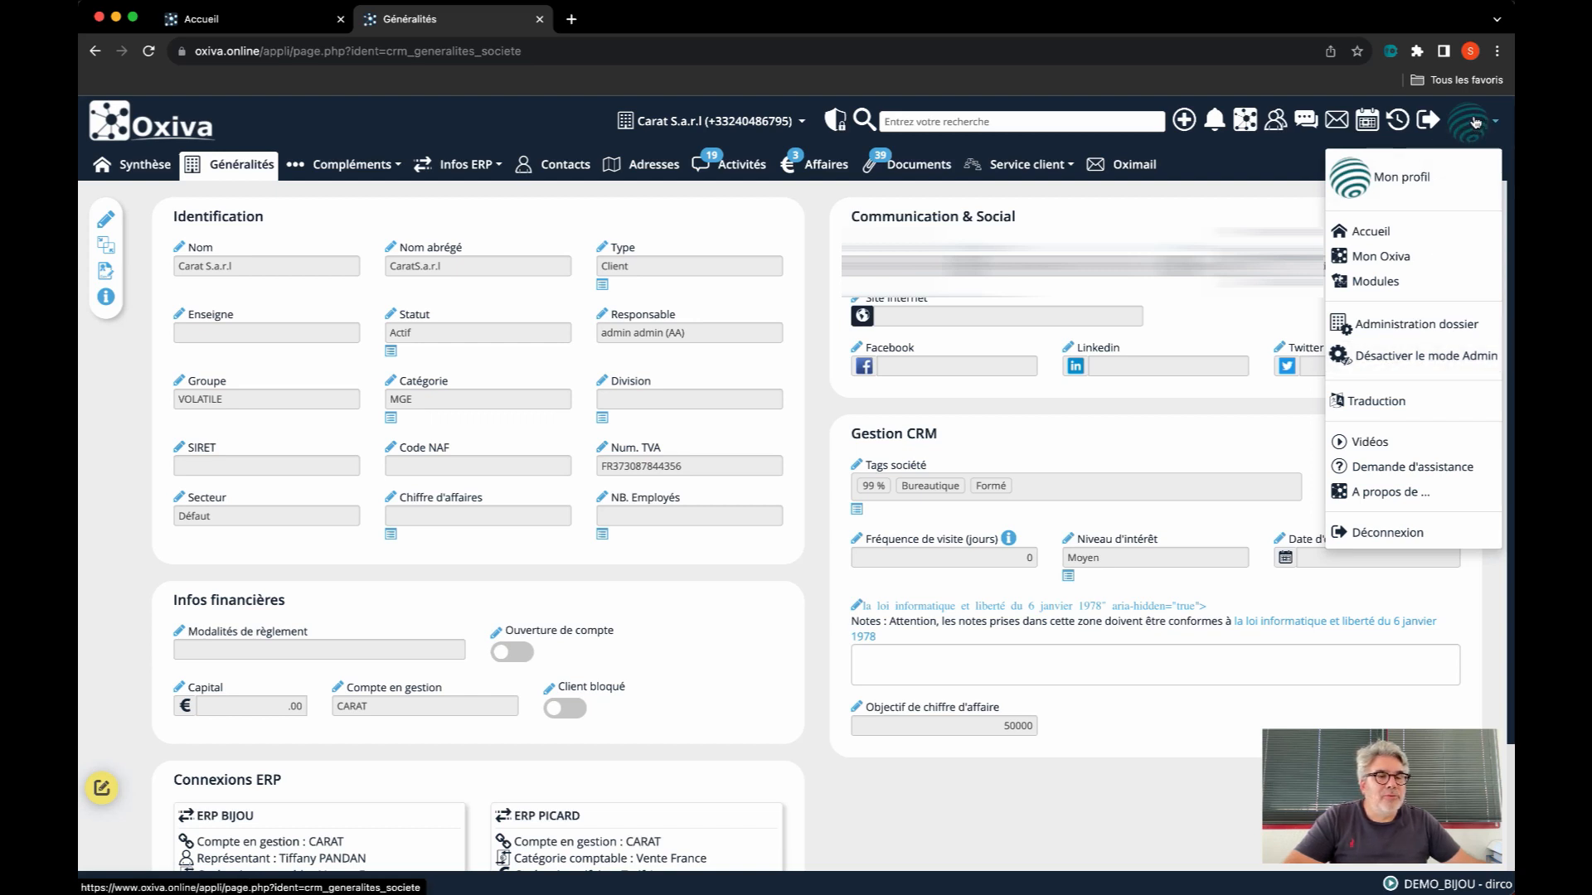
left_click(1409, 357)
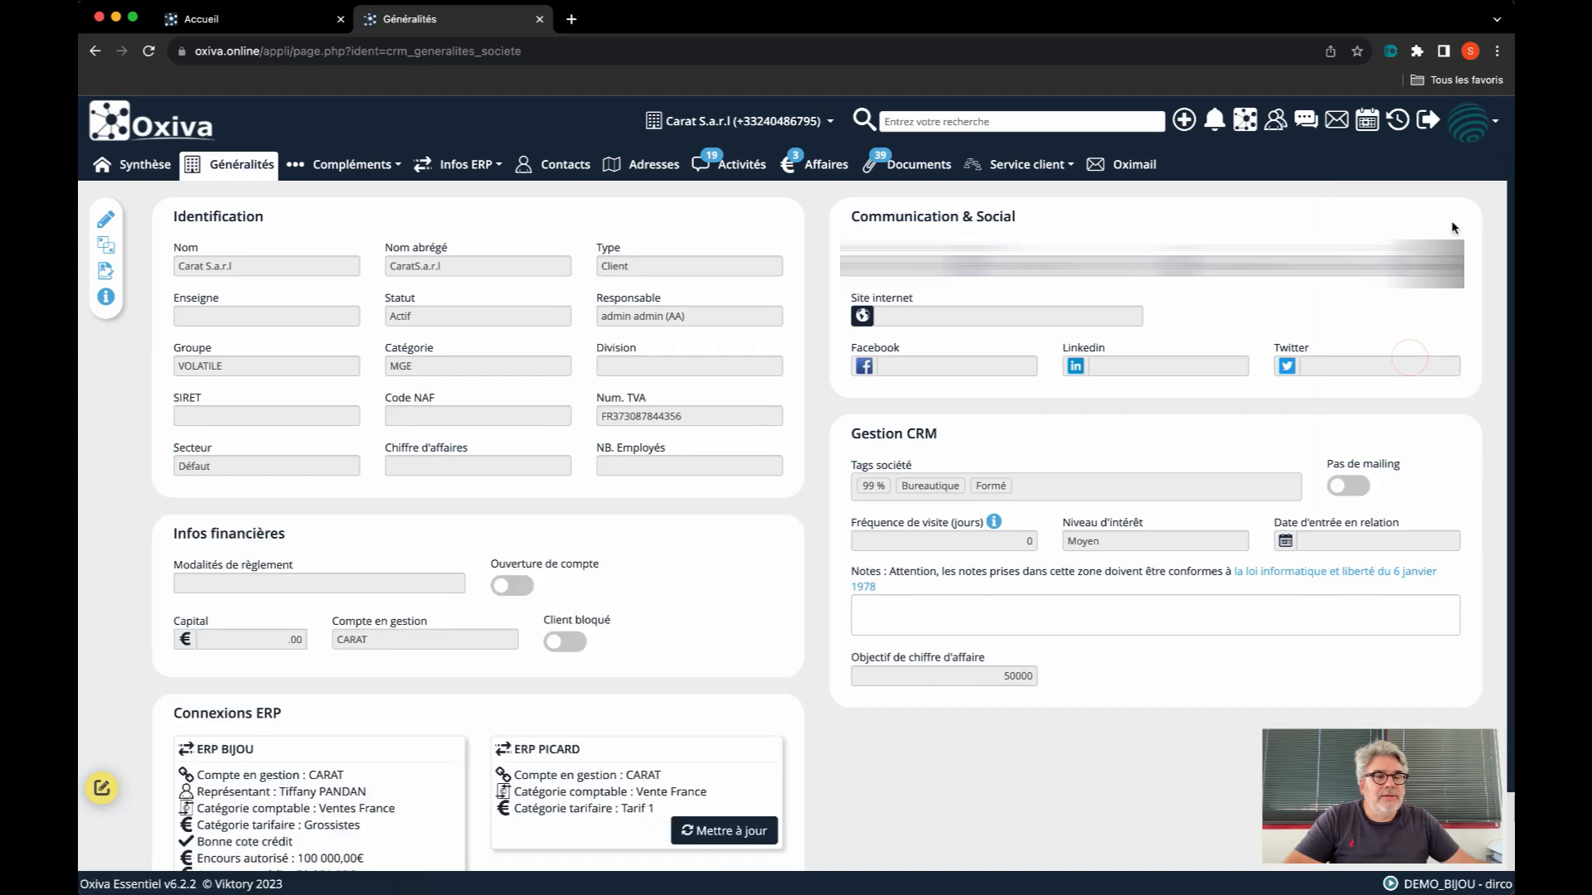
left_click(1469, 123)
left_click(1392, 357)
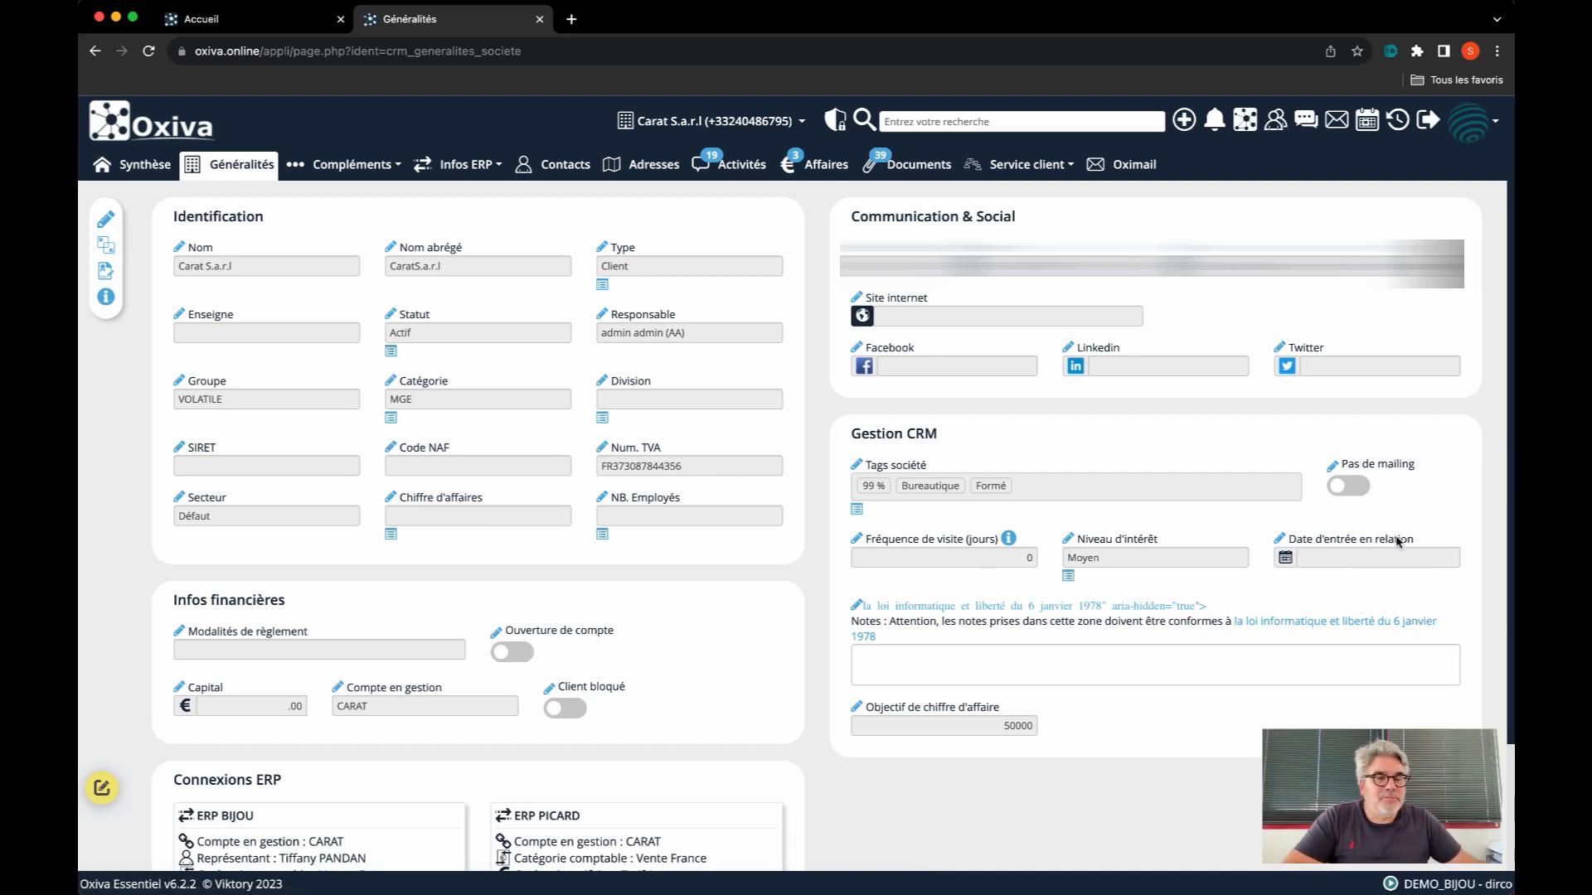
Restore the default label of the "Date d'entrée en relation" field in the Gestion CRM section
left_click_drag(1414, 541, 1284, 540)
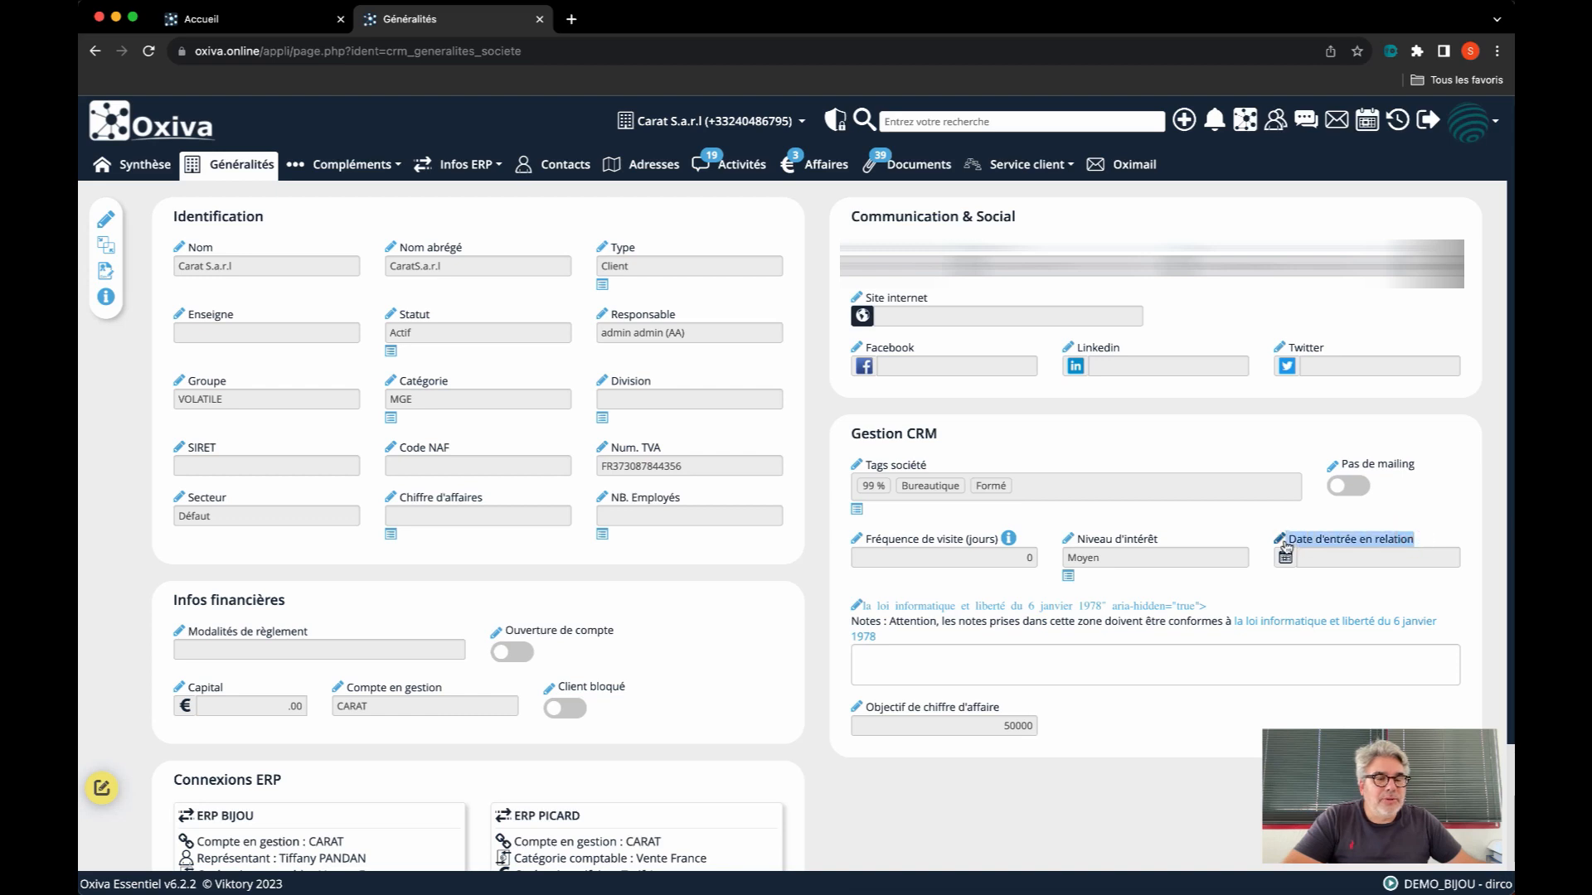
left_click(1391, 542)
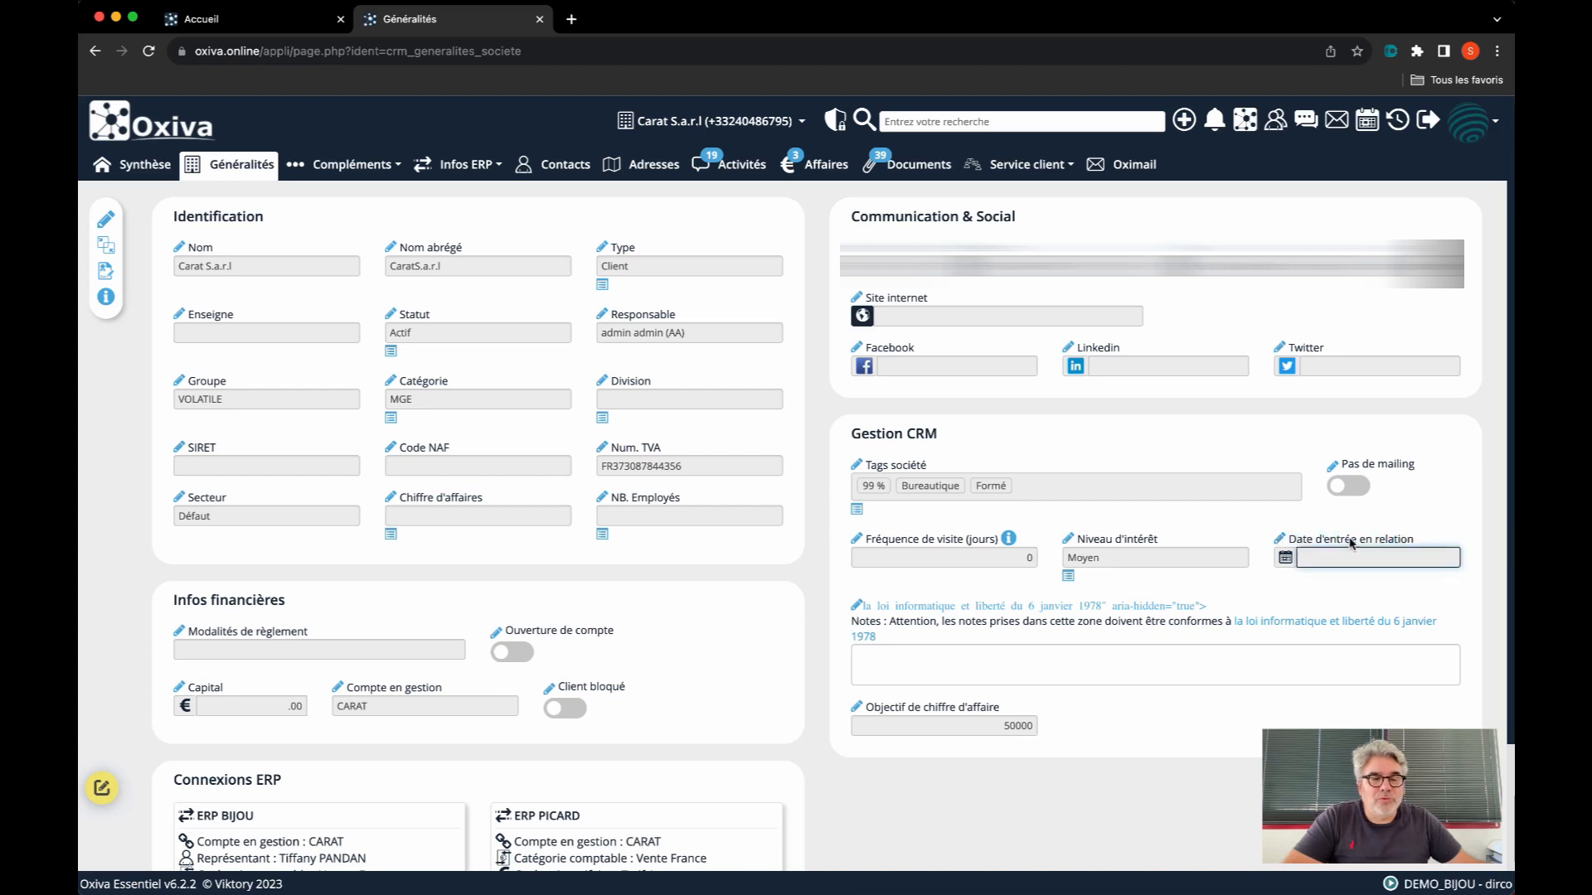
left_click(1281, 541)
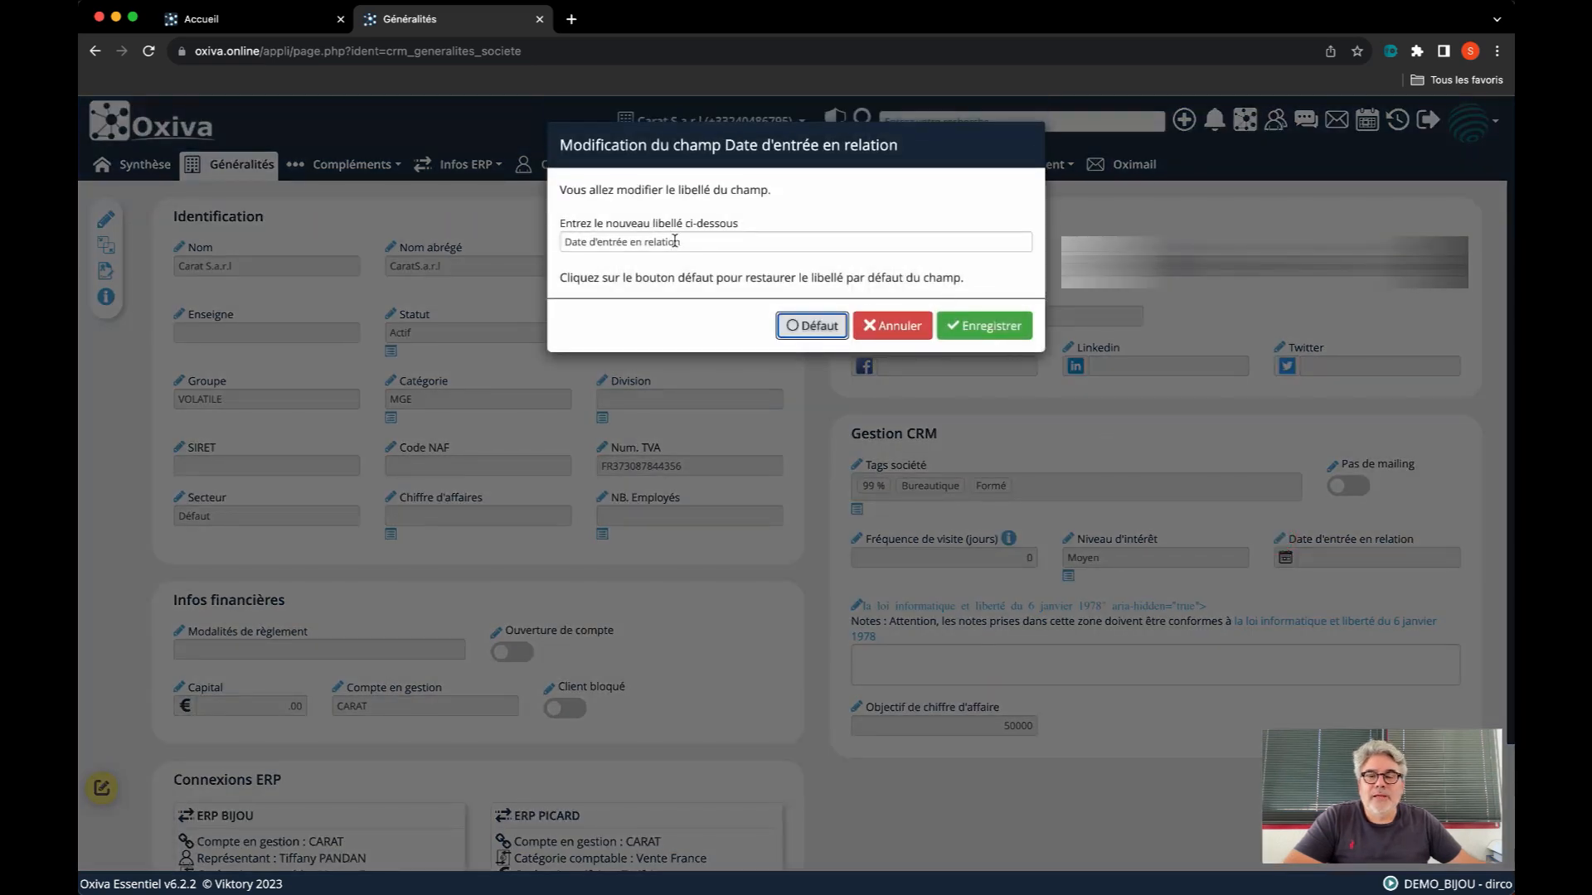
left_click_drag(679, 243, 557, 247)
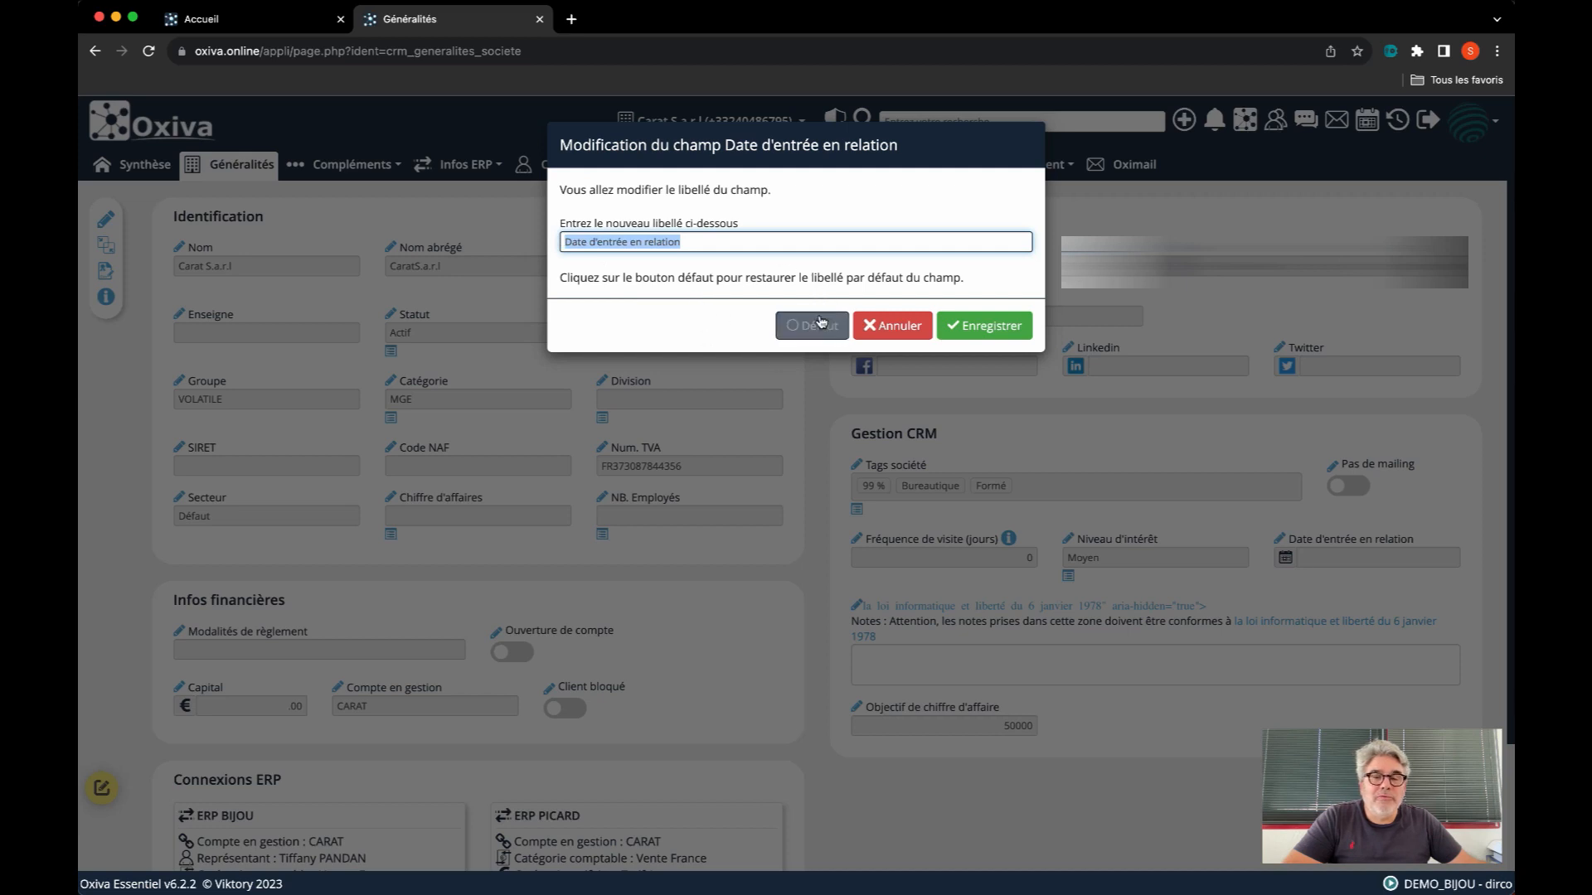
left_click(819, 324)
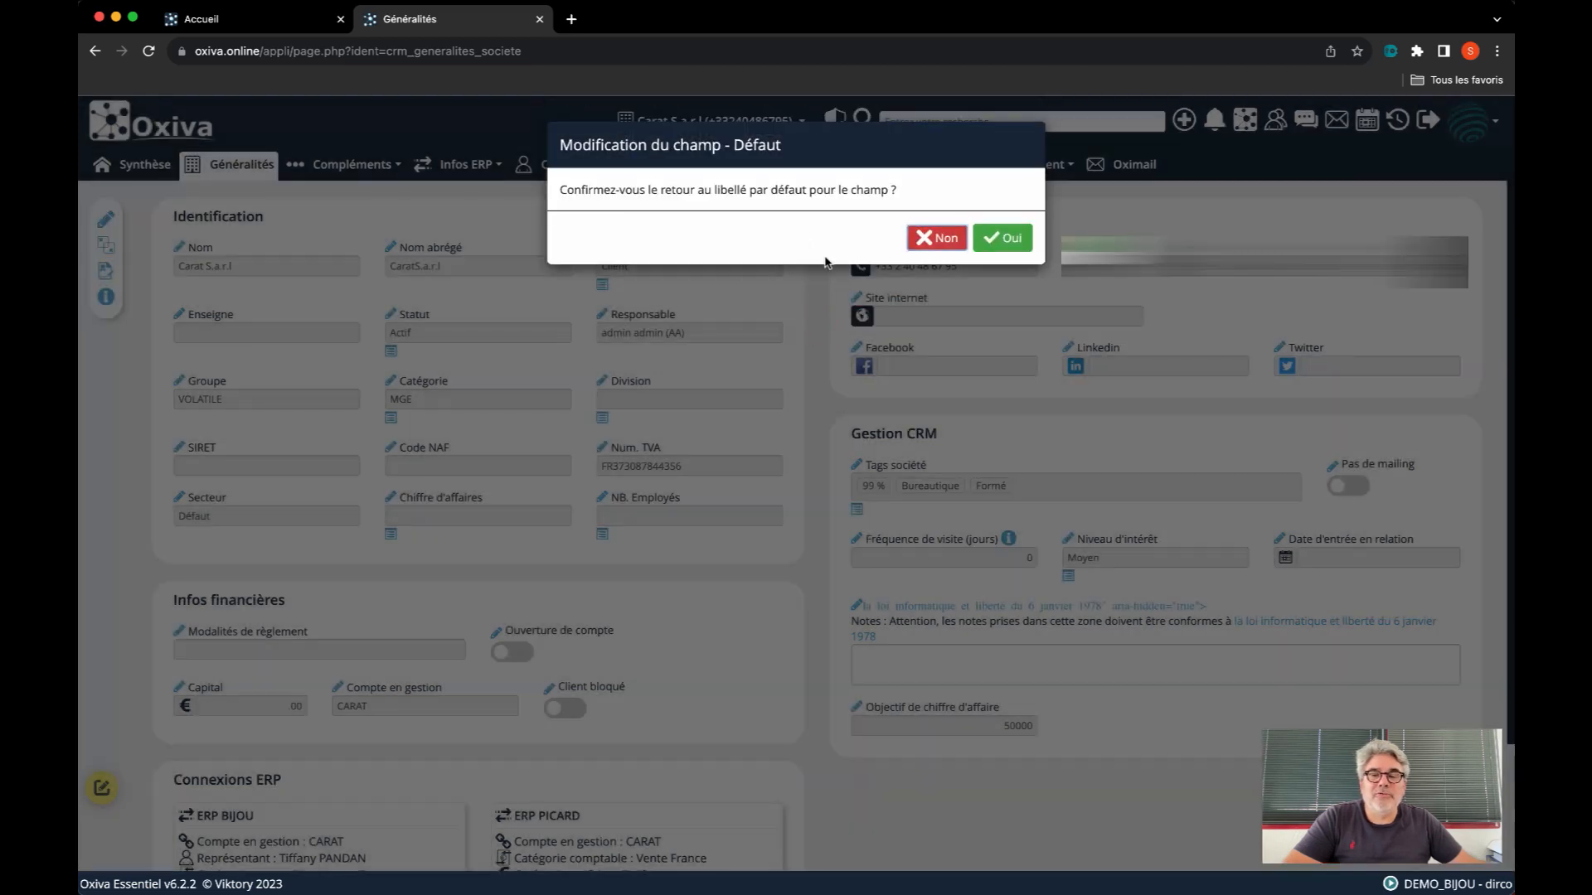
left_click(1005, 239)
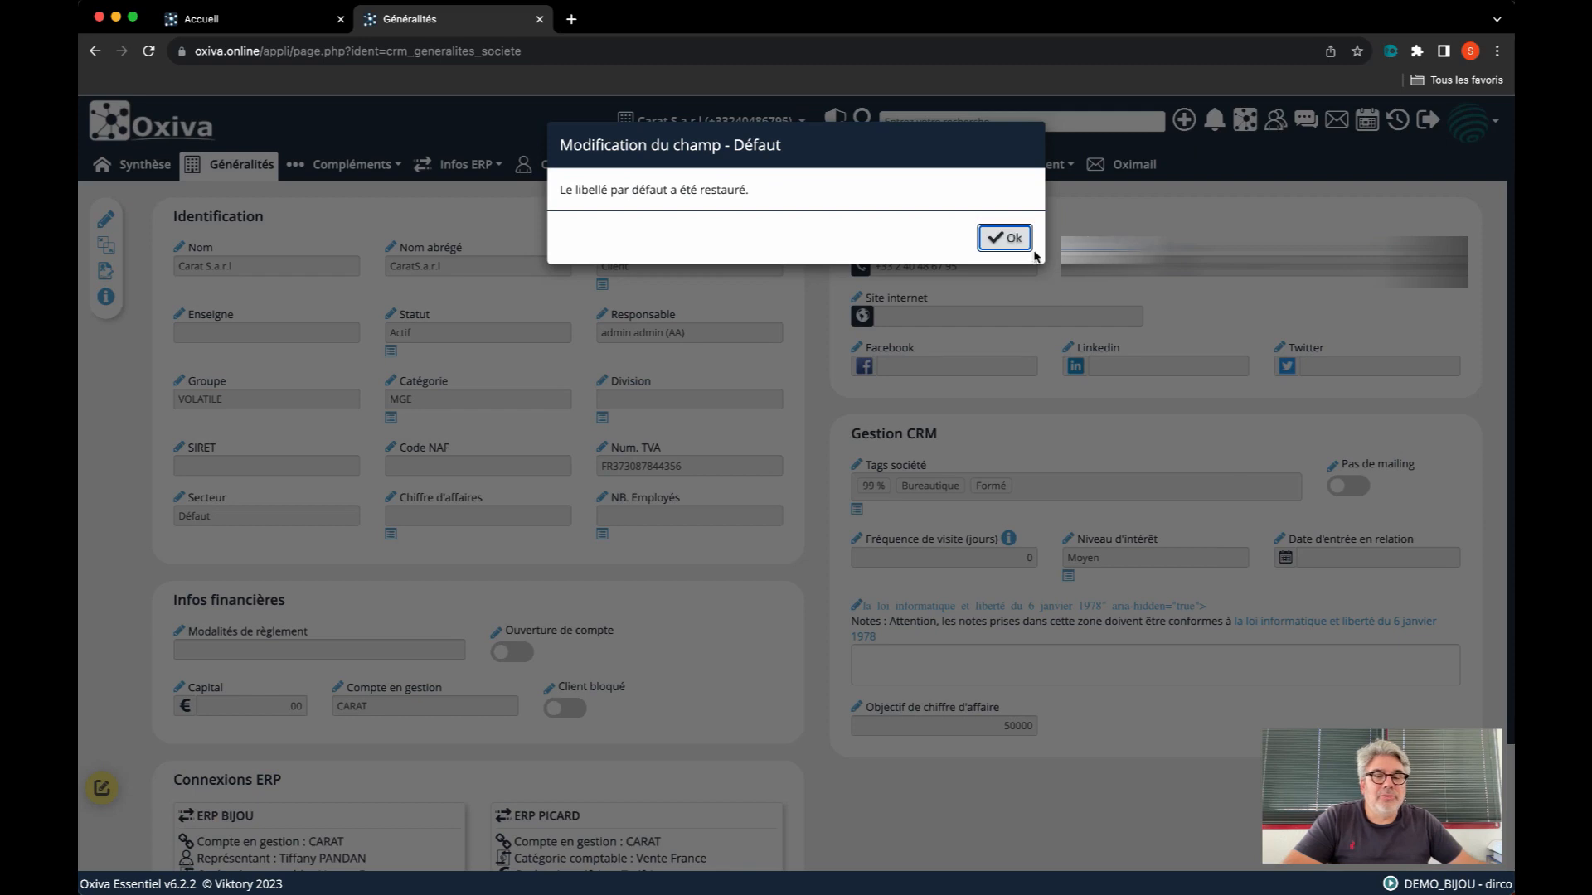
left_click(1031, 249)
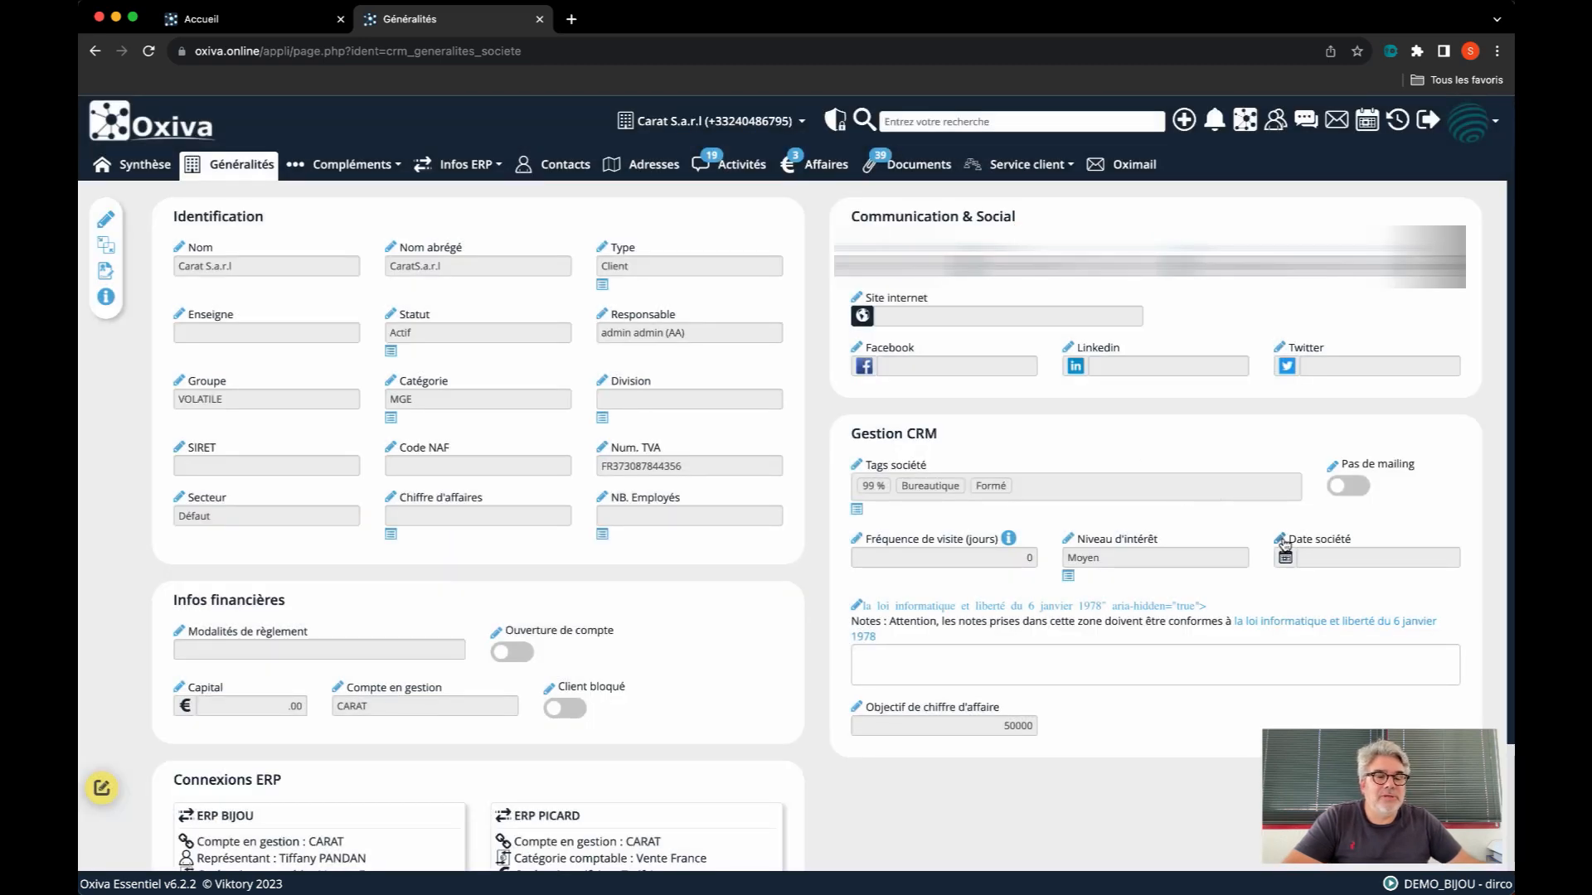
left_click(1281, 538)
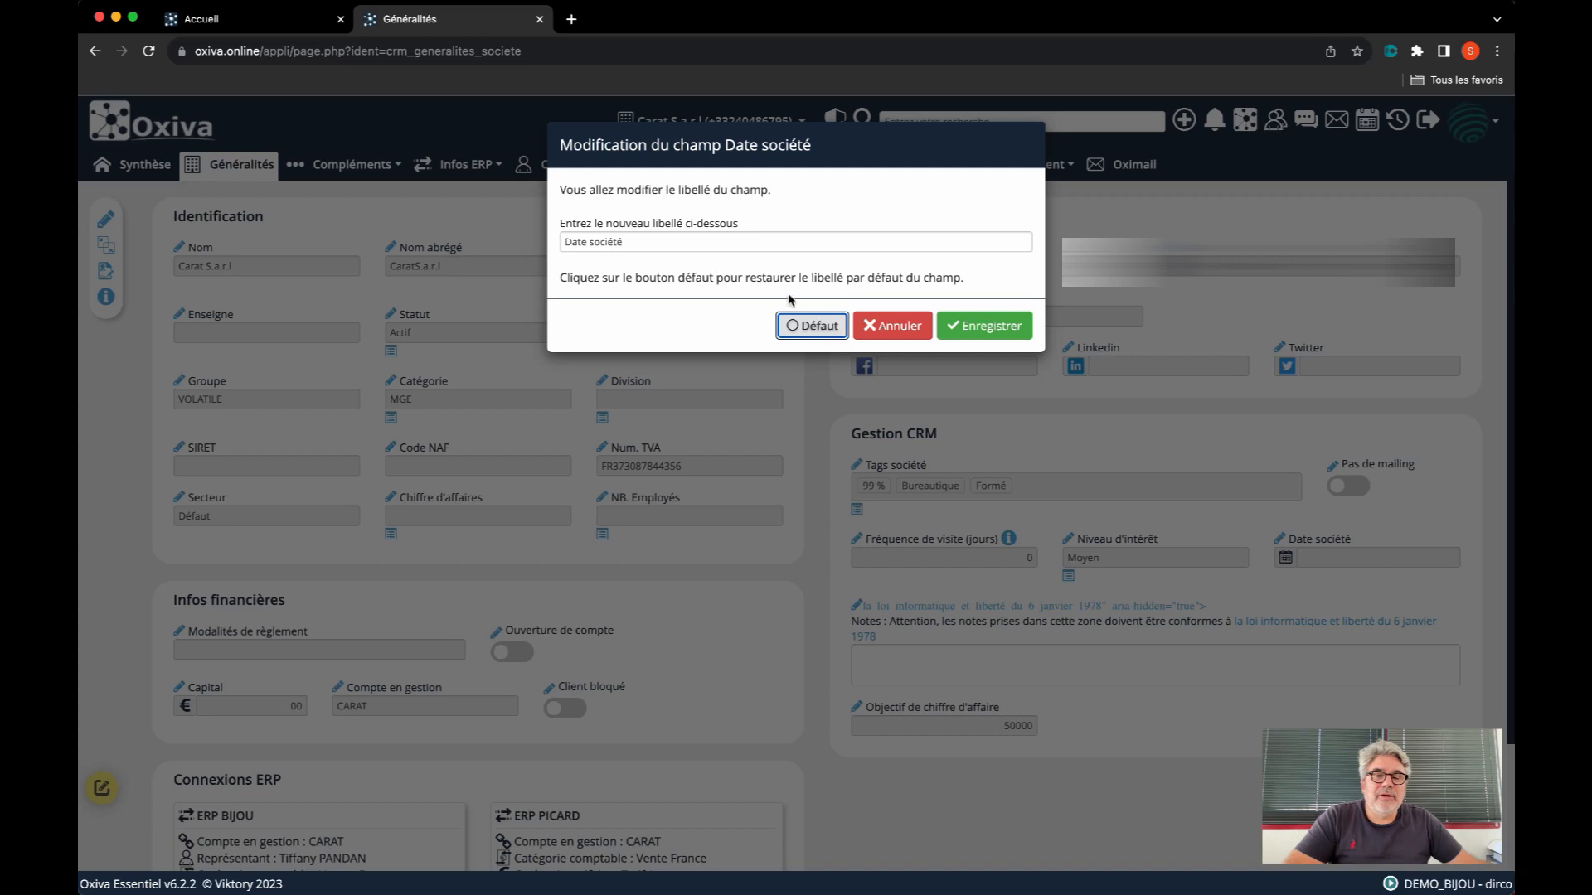
left_click(886, 326)
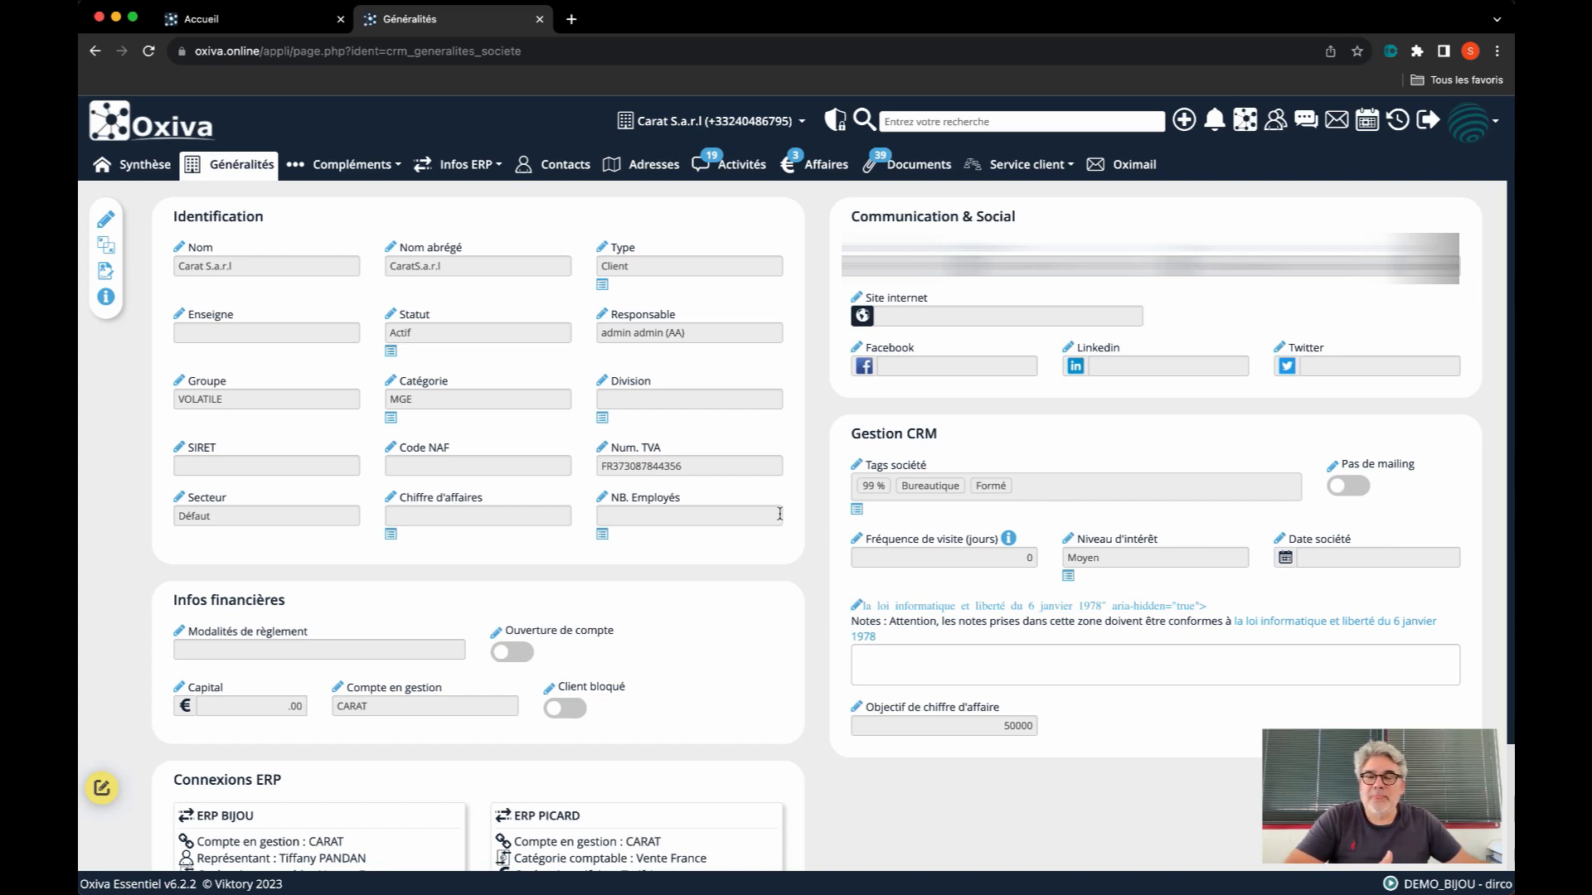
Add the value "Grand compte" with the identifier "grandcompte" to the choice list of the Catégorie field, and close the list editor
left_click_drag(451, 384, 397, 383)
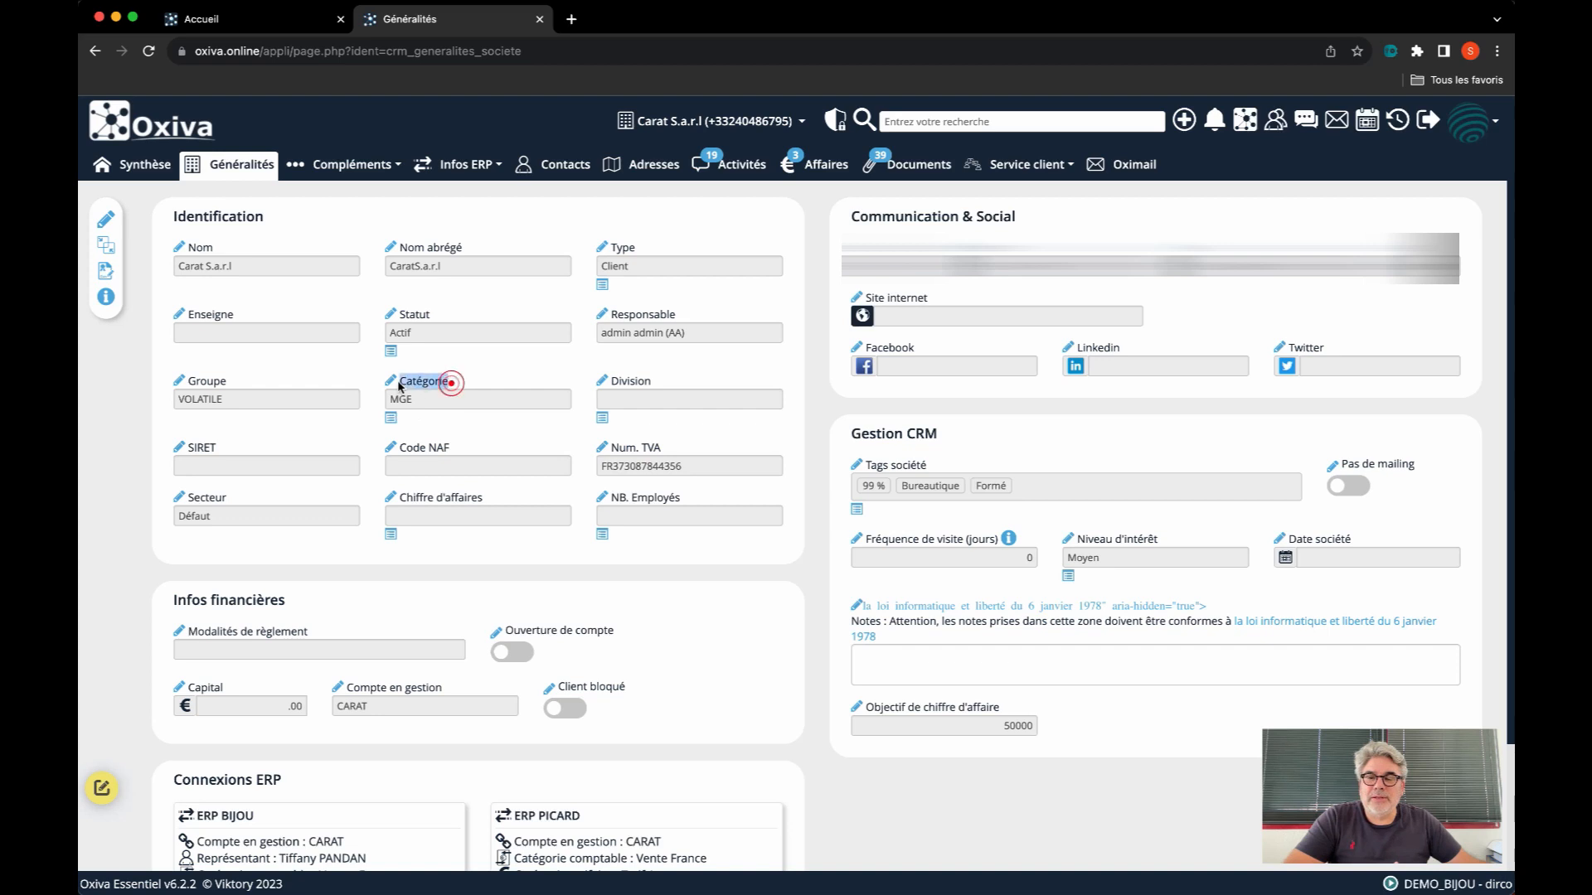
left_click(447, 428)
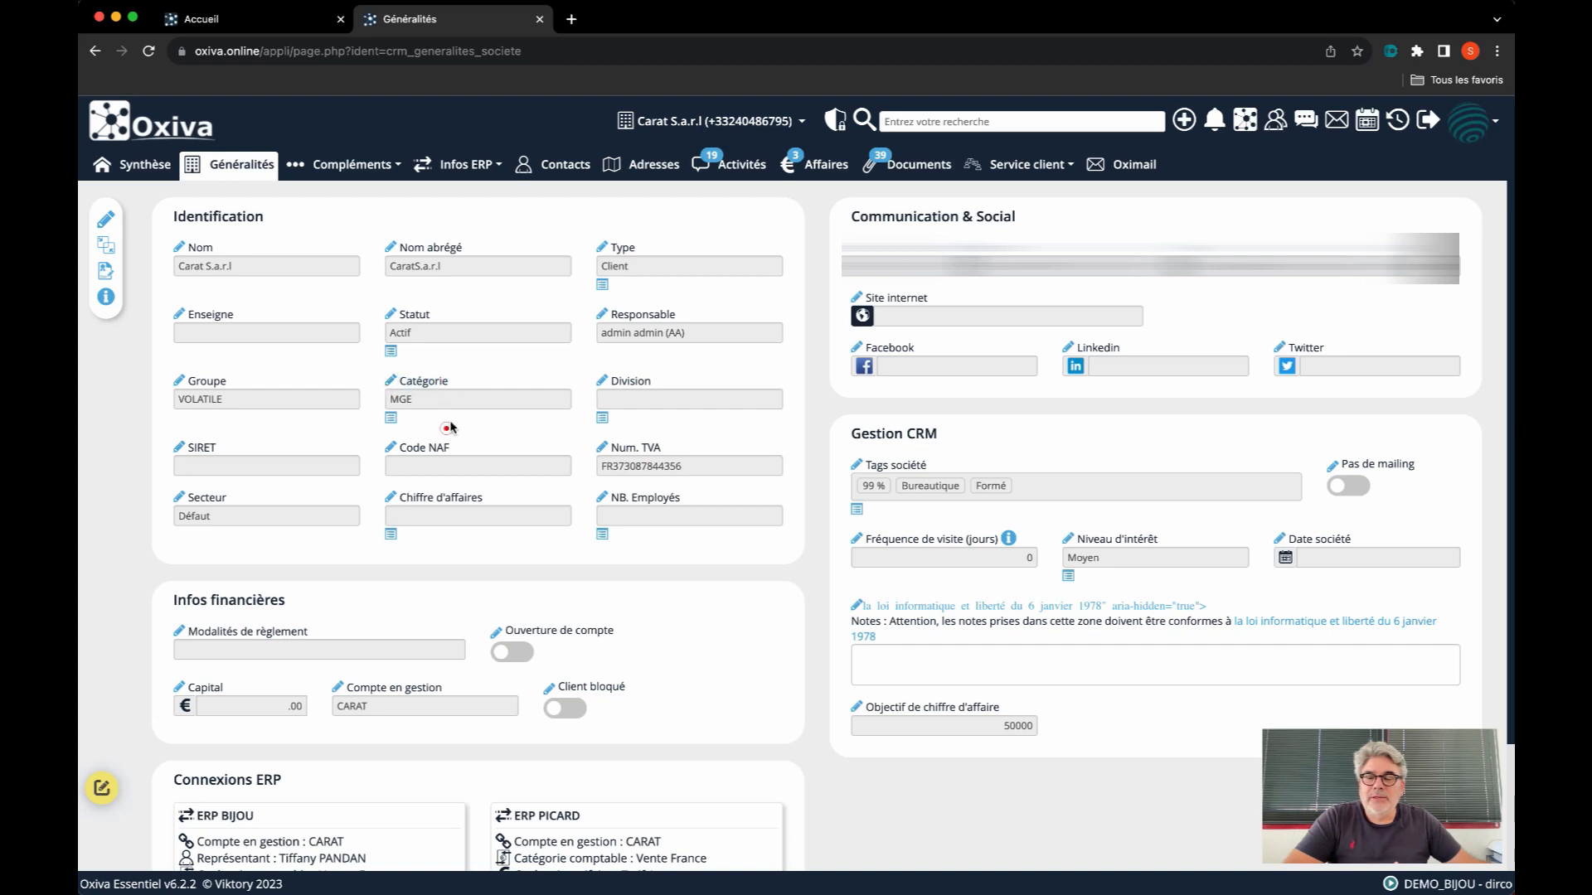
left_click(390, 418)
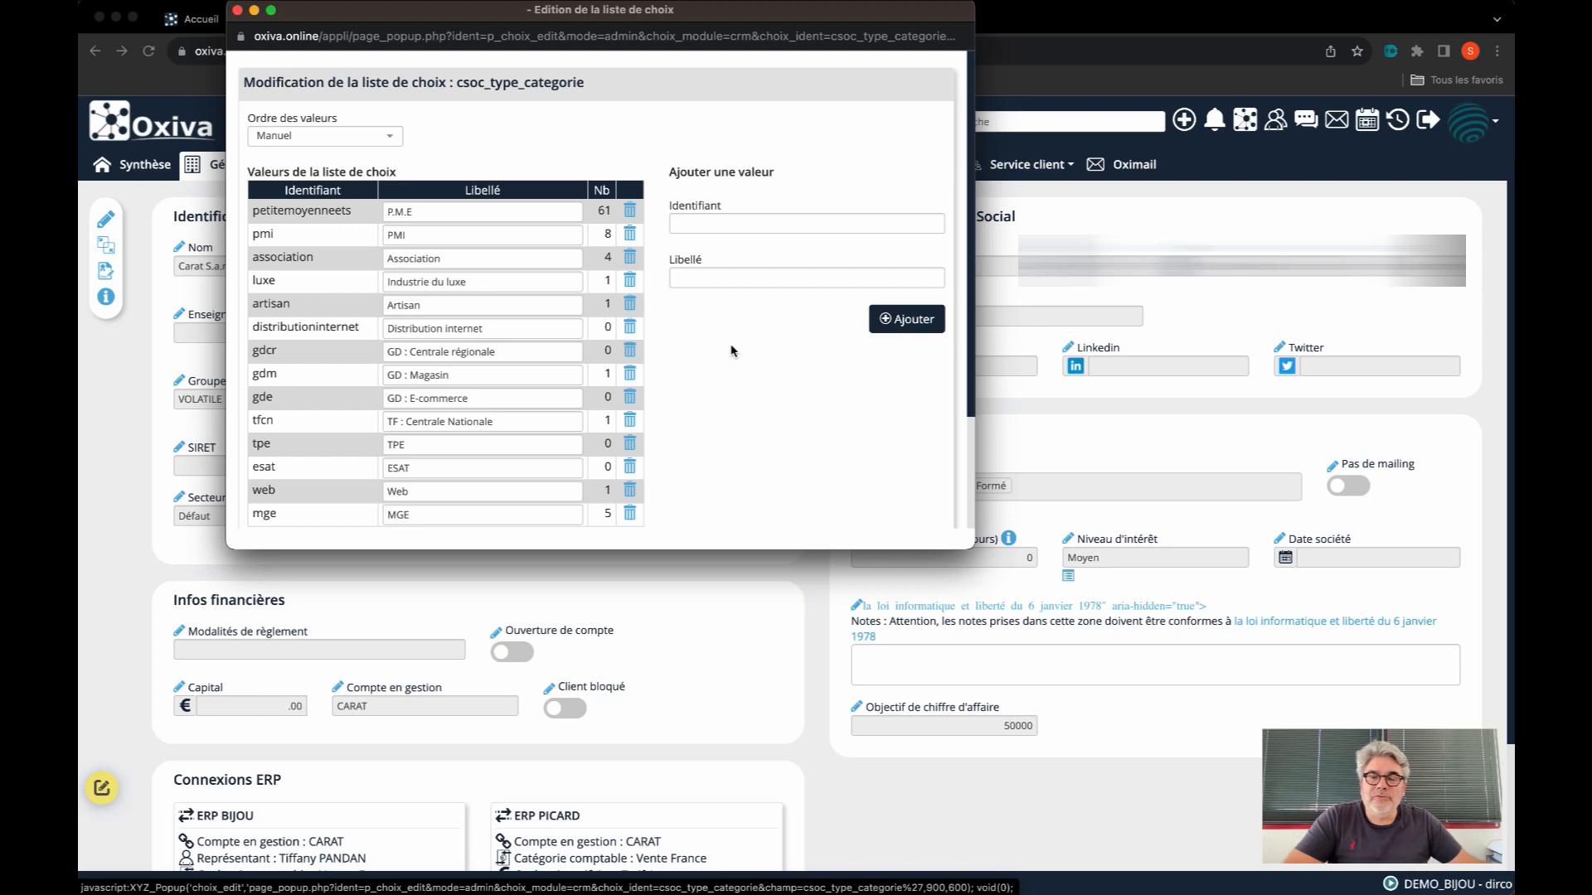
left_click(689, 226)
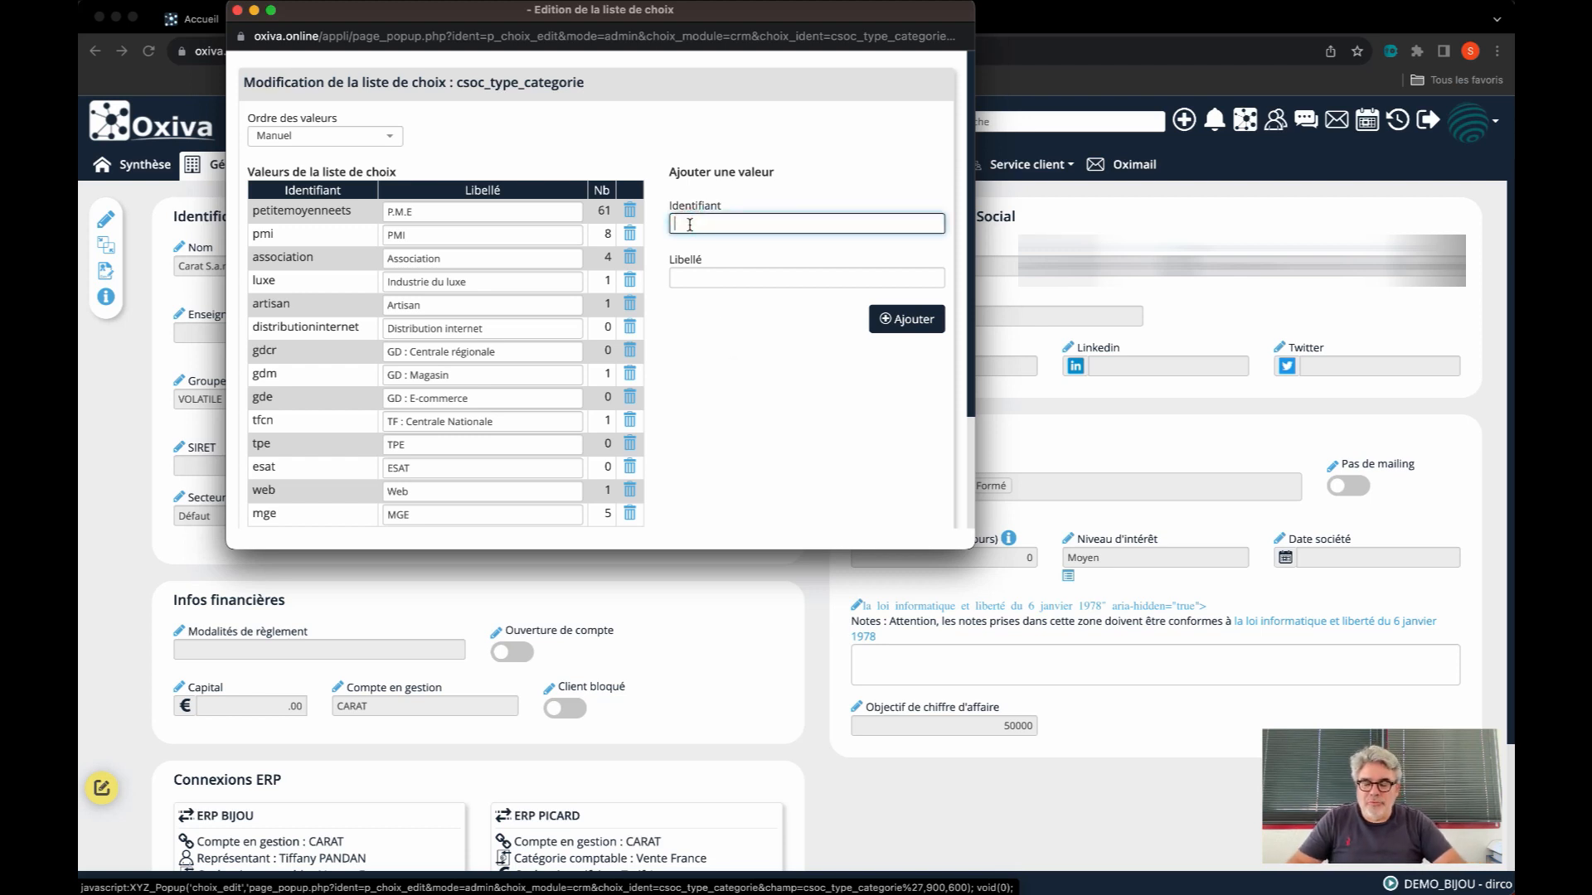
type("GRANDCOMPTE")
key("Tab")
type("G")
key("BackSpace")
key("BackSpace")
key("BackSpace")
type("and compte")
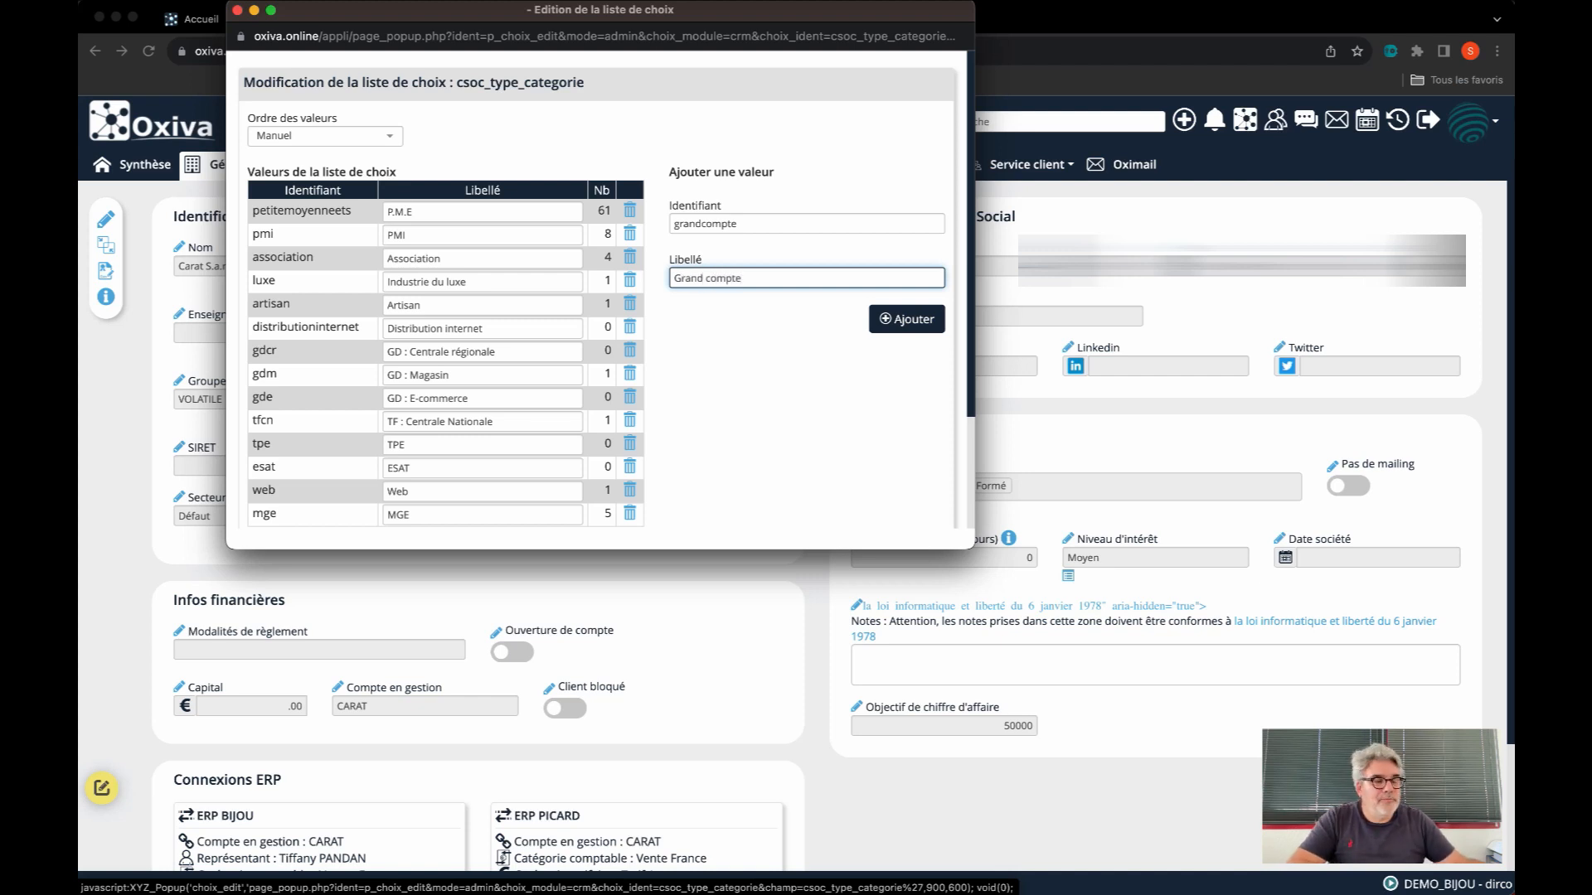
left_click(907, 326)
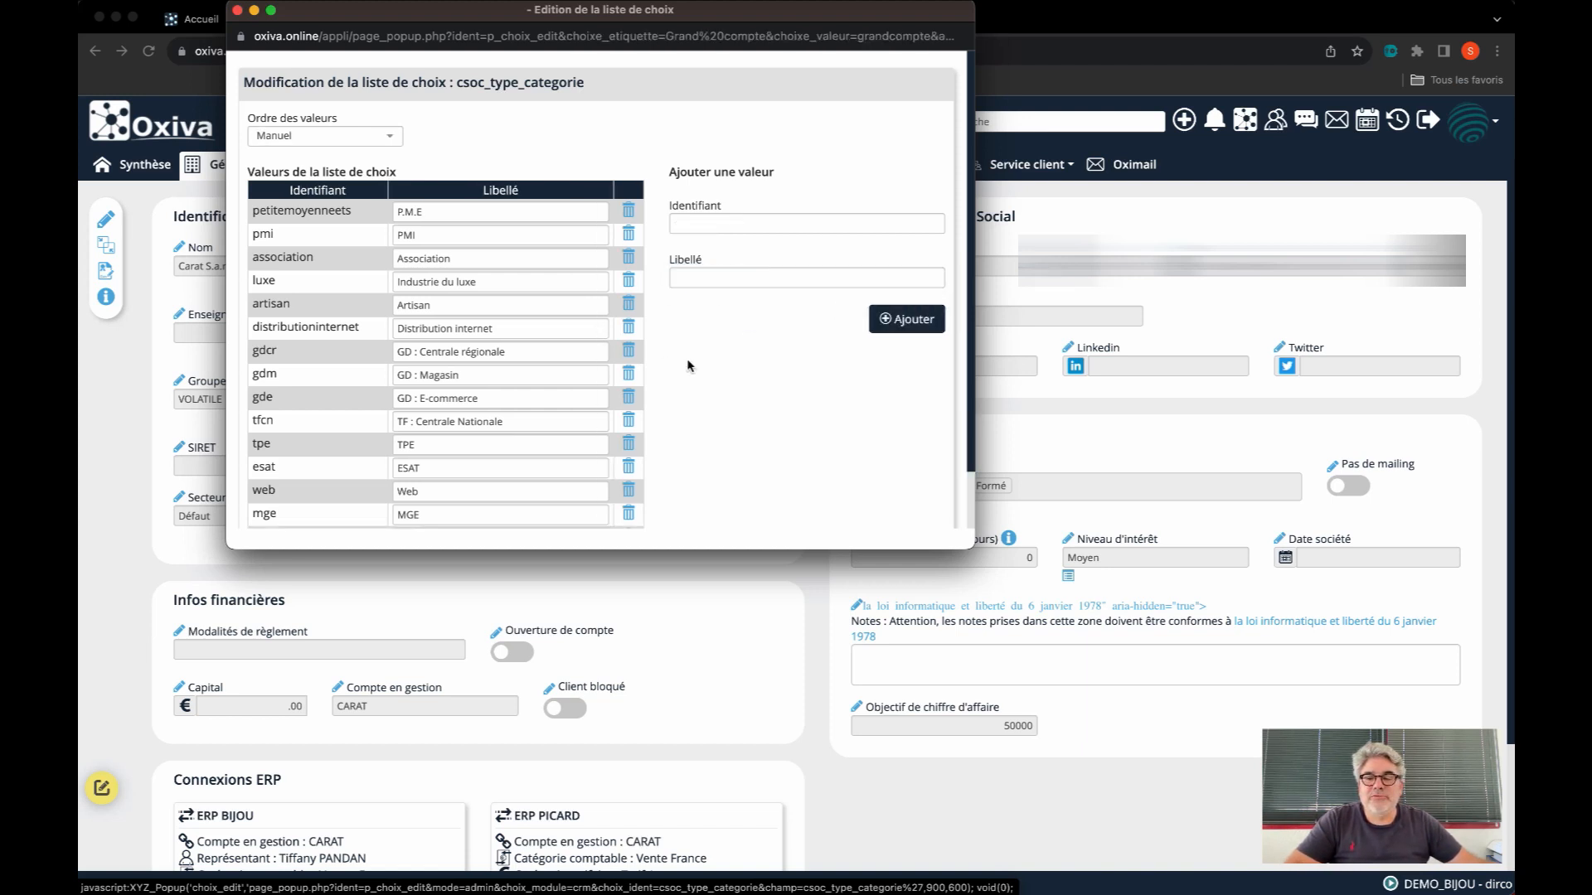
scroll(684, 370, "down", 2)
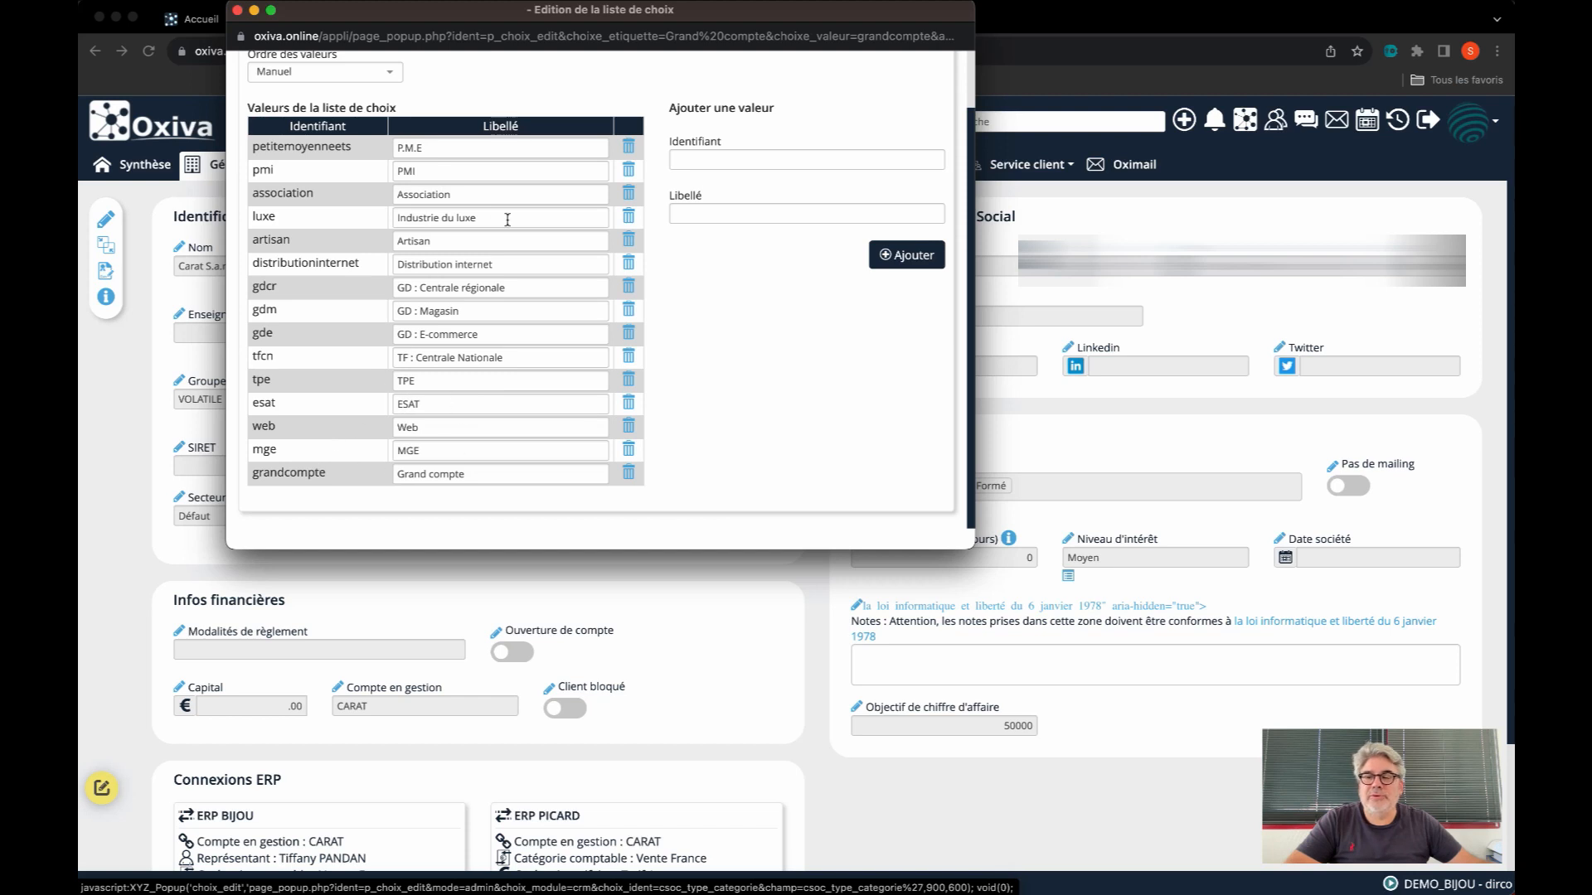
left_click(237, 11)
Reopen the Catégorie choice list and reassign all records from the old value MGE to the new value Grand compte
left_click_drag(389, 417, 475, 436)
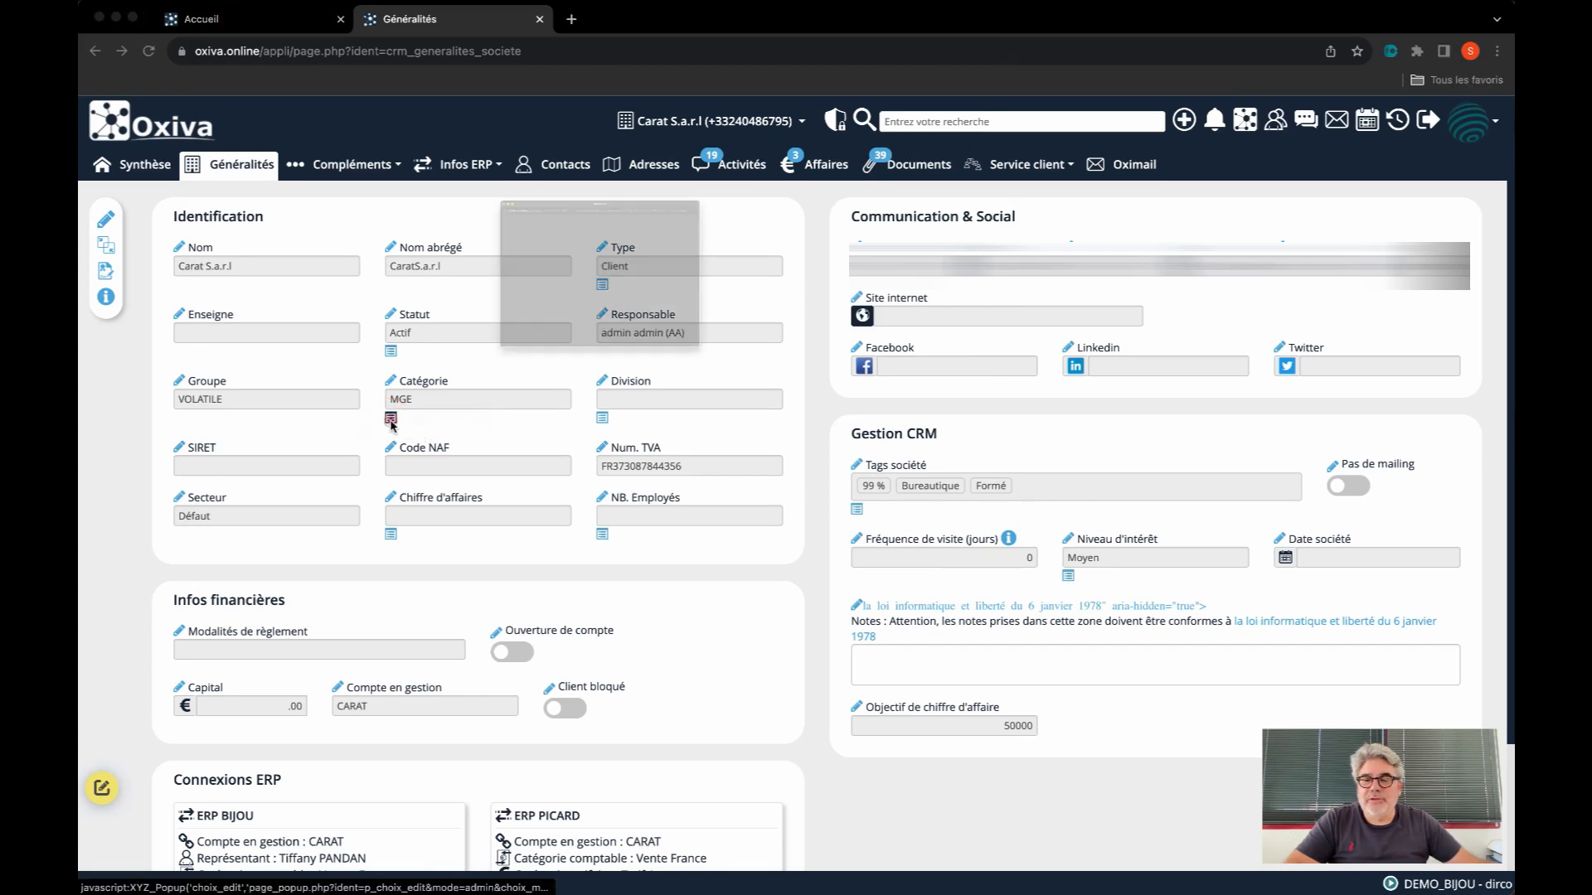
left_click(390, 417)
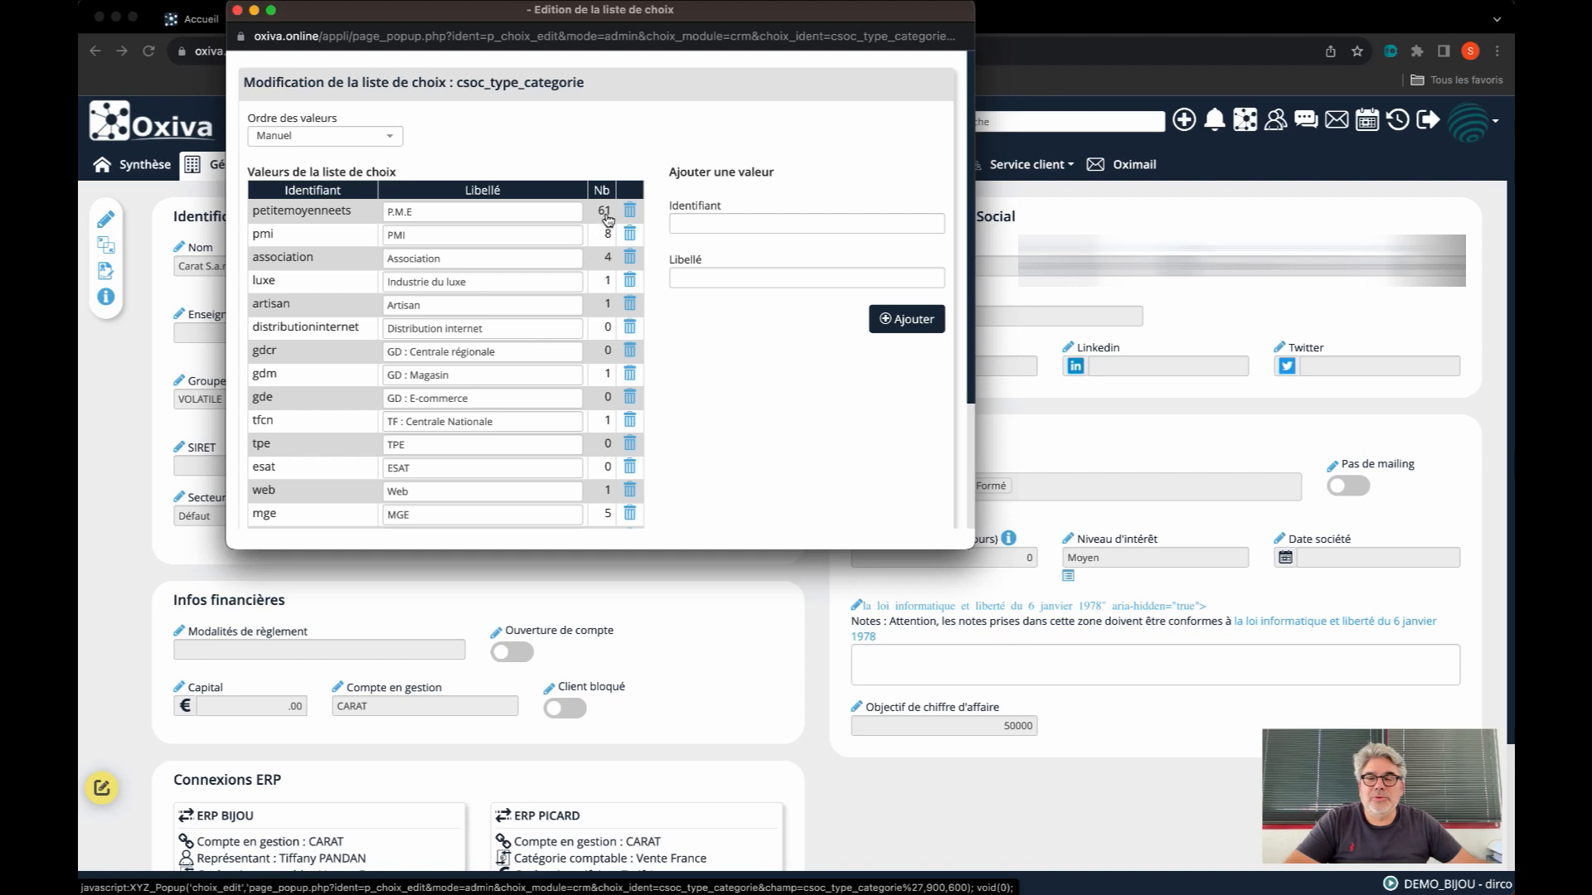
scroll(489, 431, "down", 2)
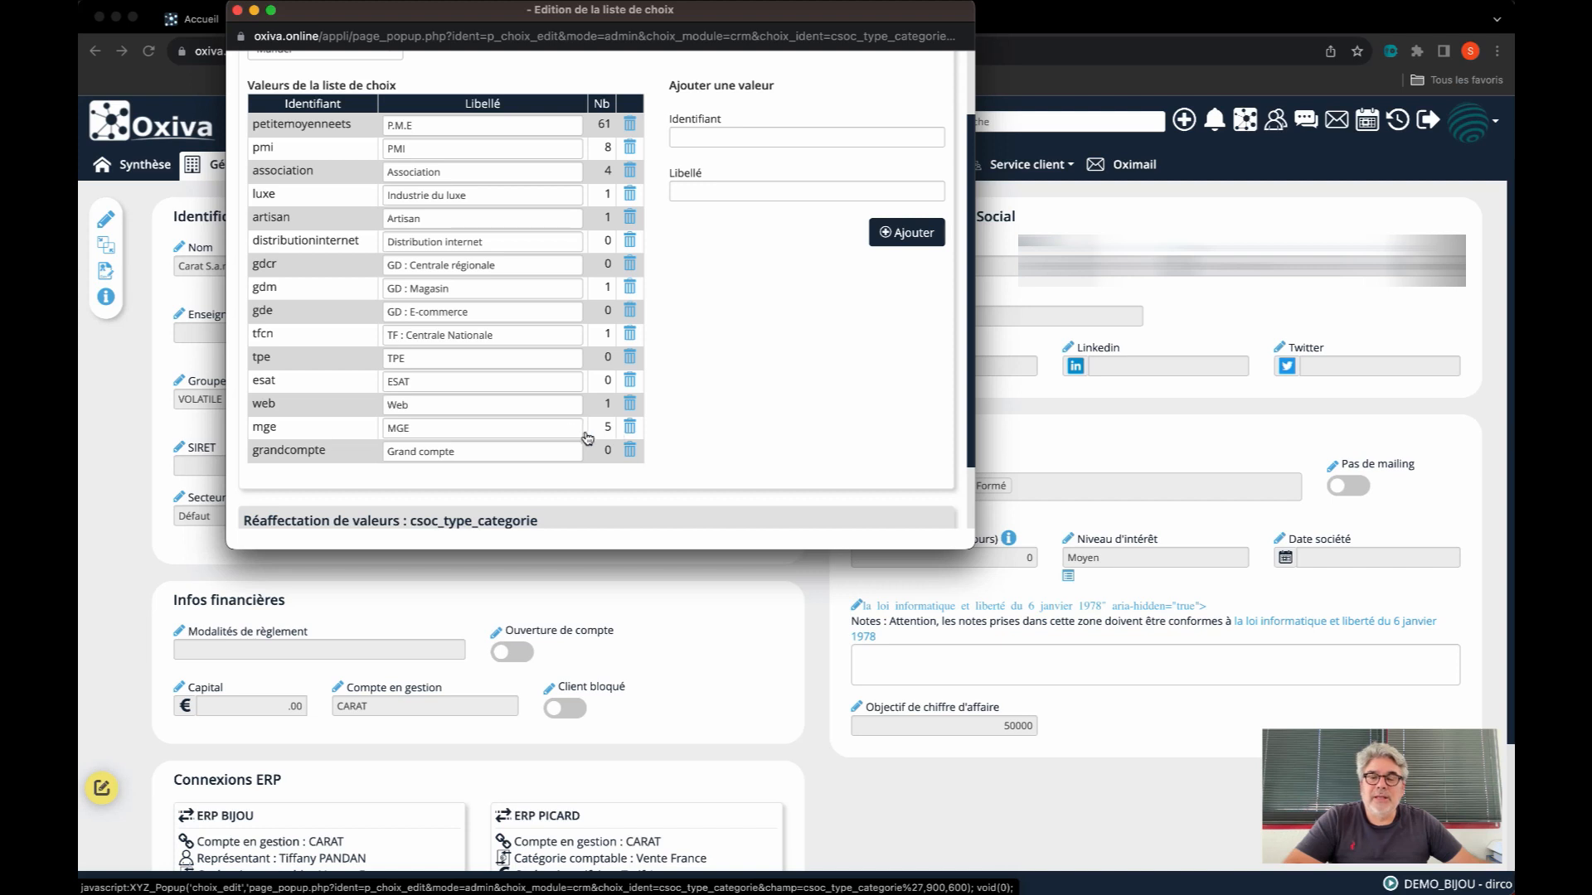
scroll(489, 433, "down", 3)
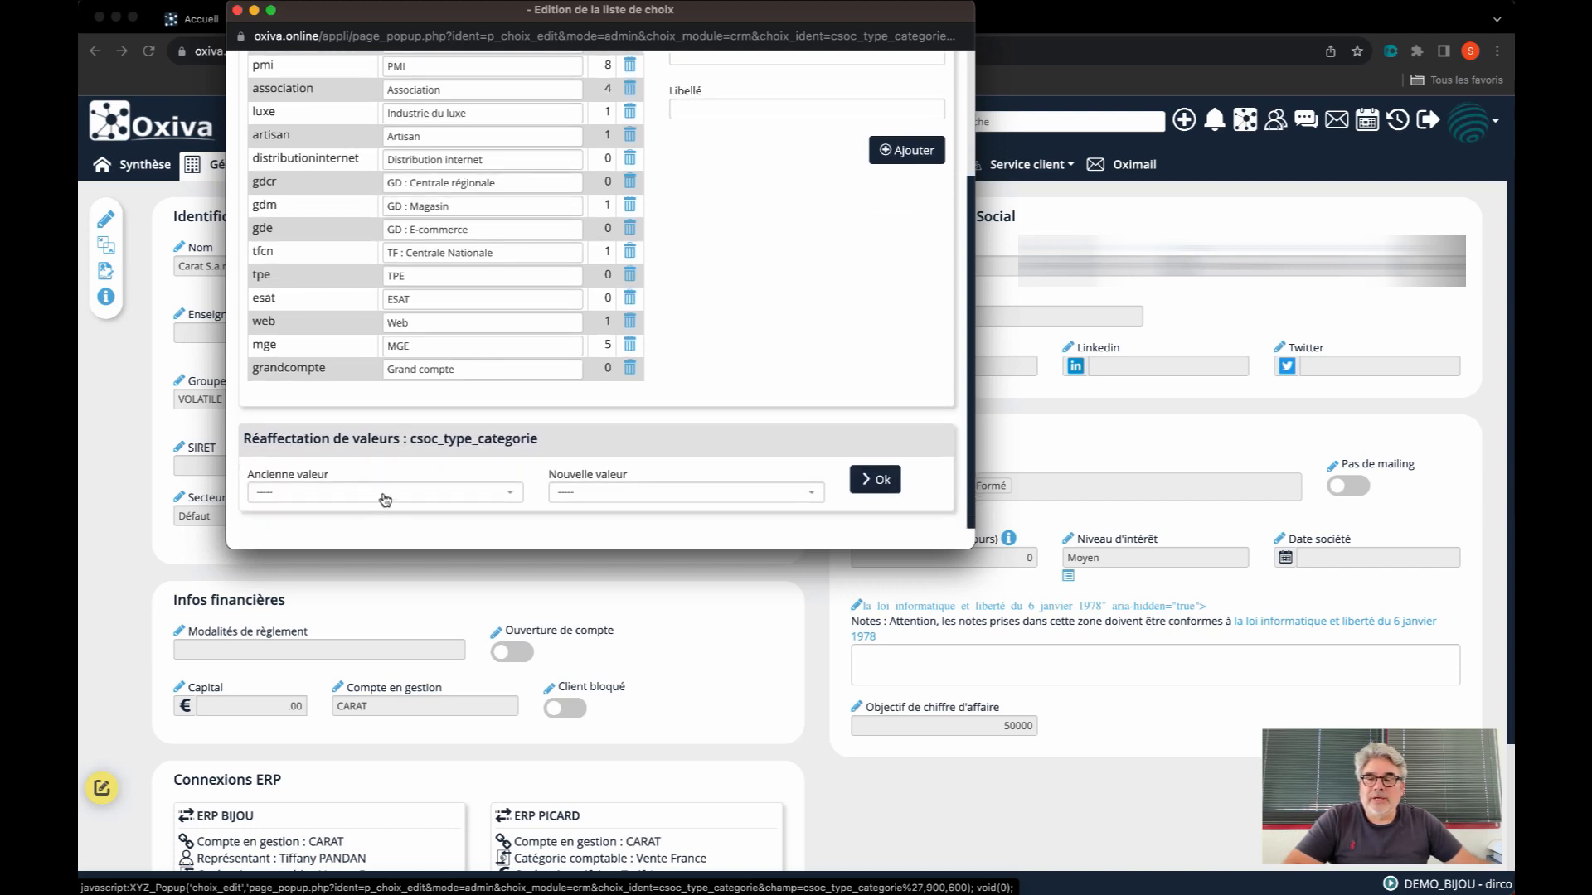
left_click(385, 500)
scroll(356, 469, "down", 3)
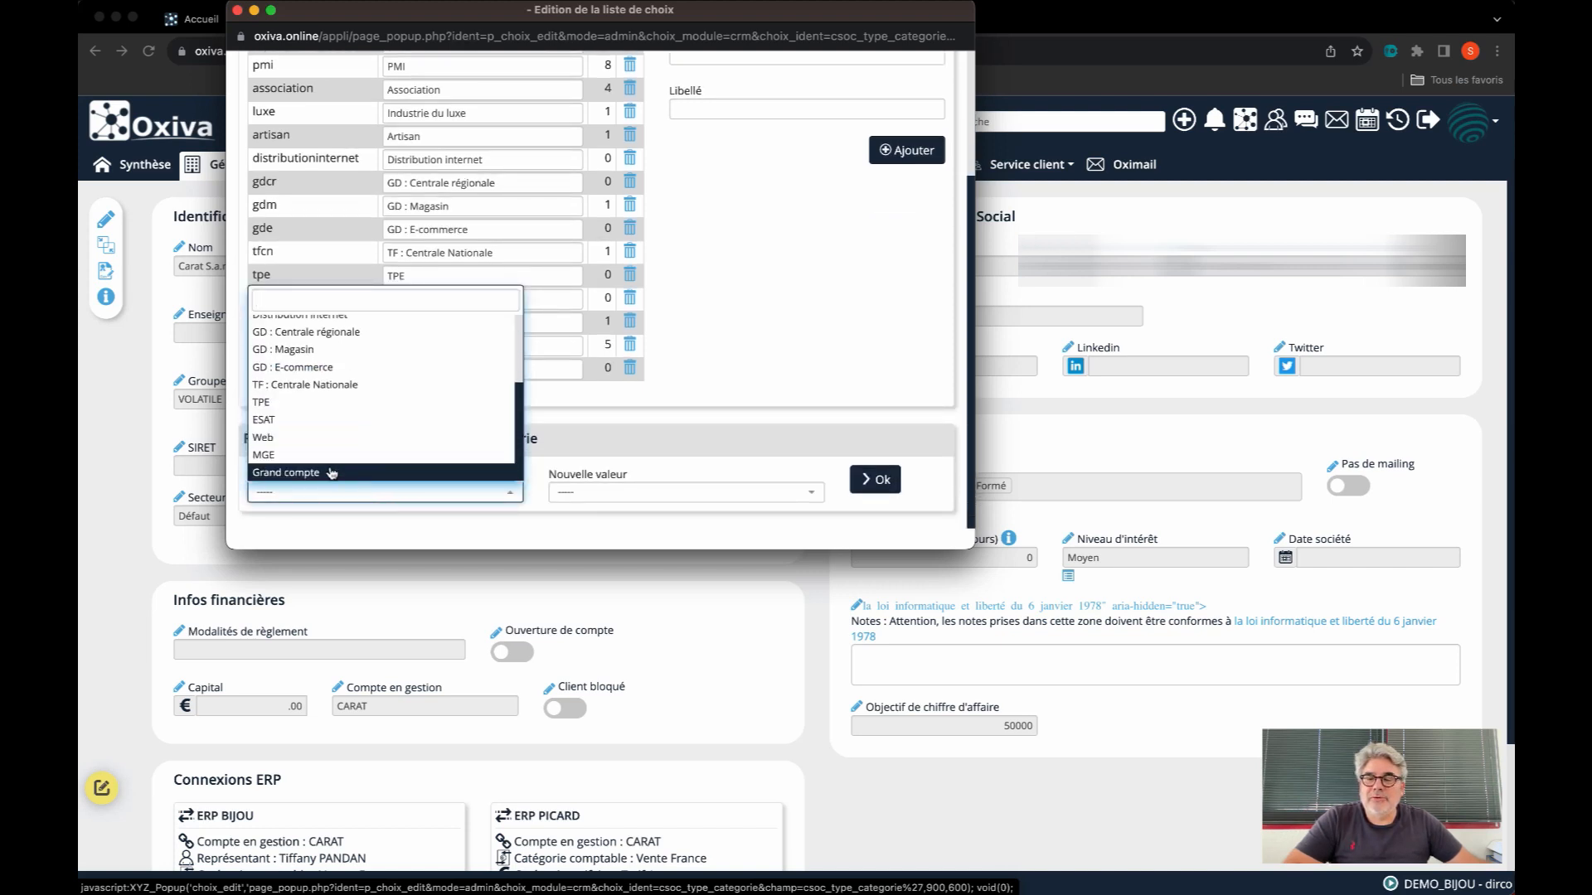
left_click(312, 464)
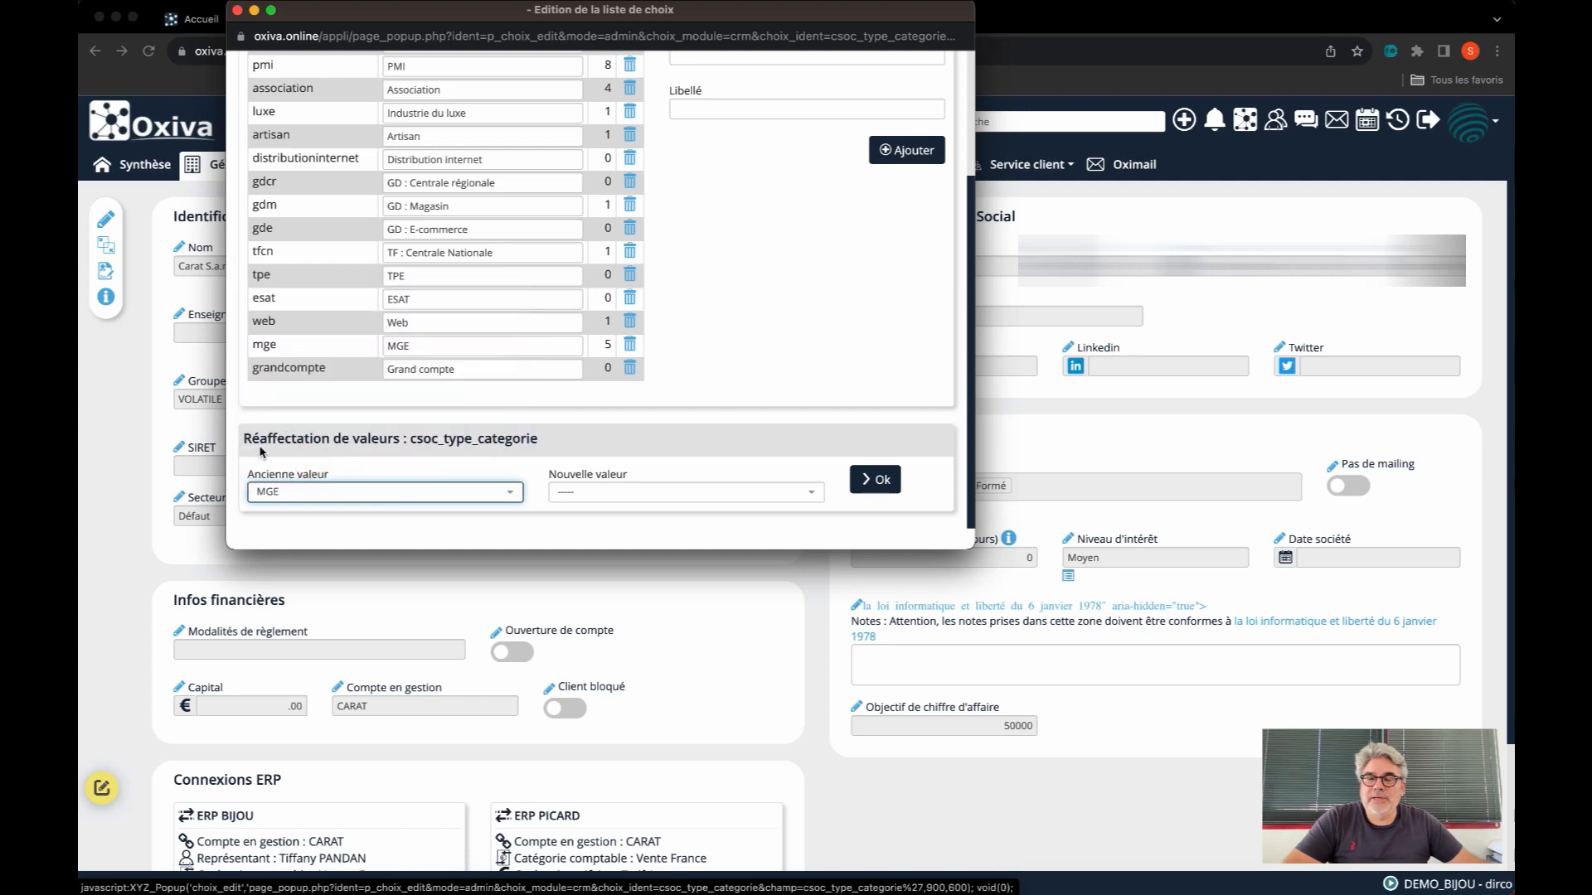
left_click(574, 493)
scroll(576, 478, "down", 2)
scroll(576, 476, "down", 2)
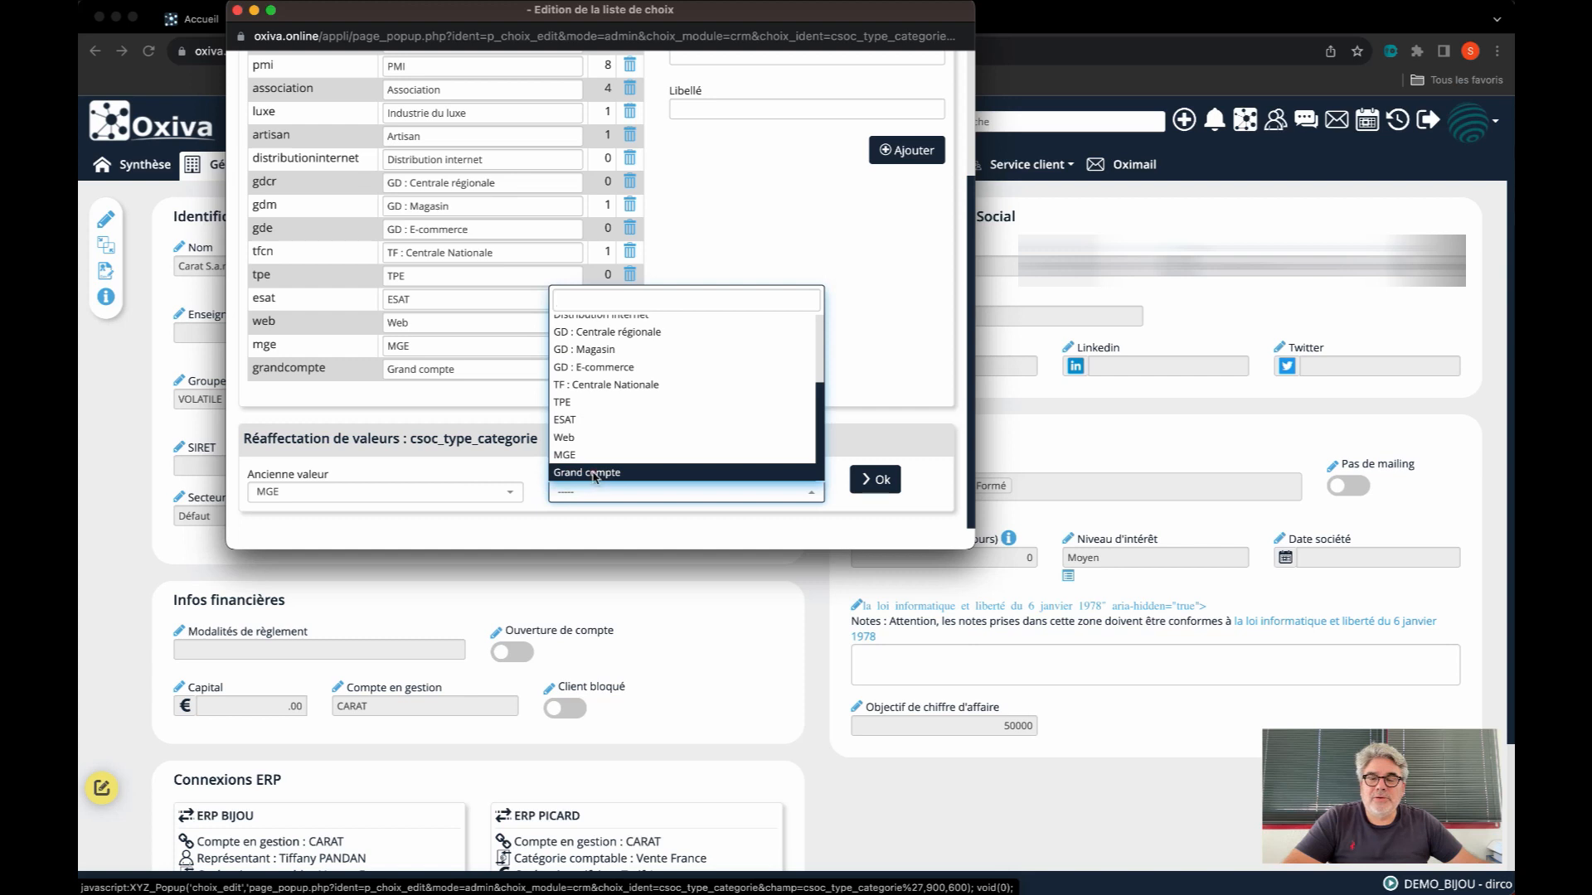
left_click(594, 473)
left_click(874, 479)
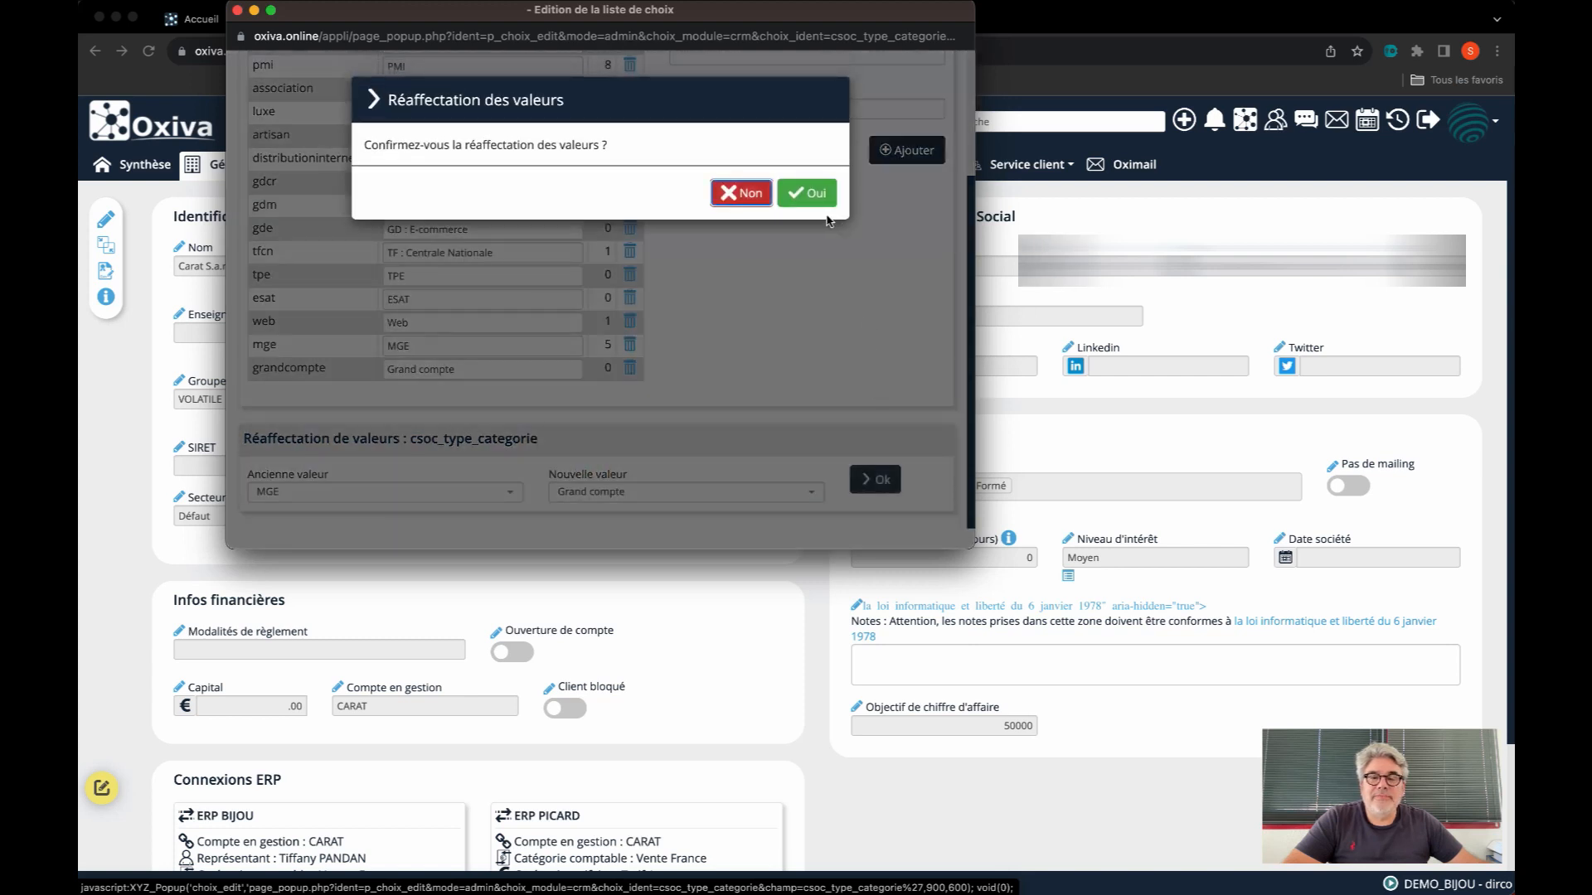
left_click(808, 194)
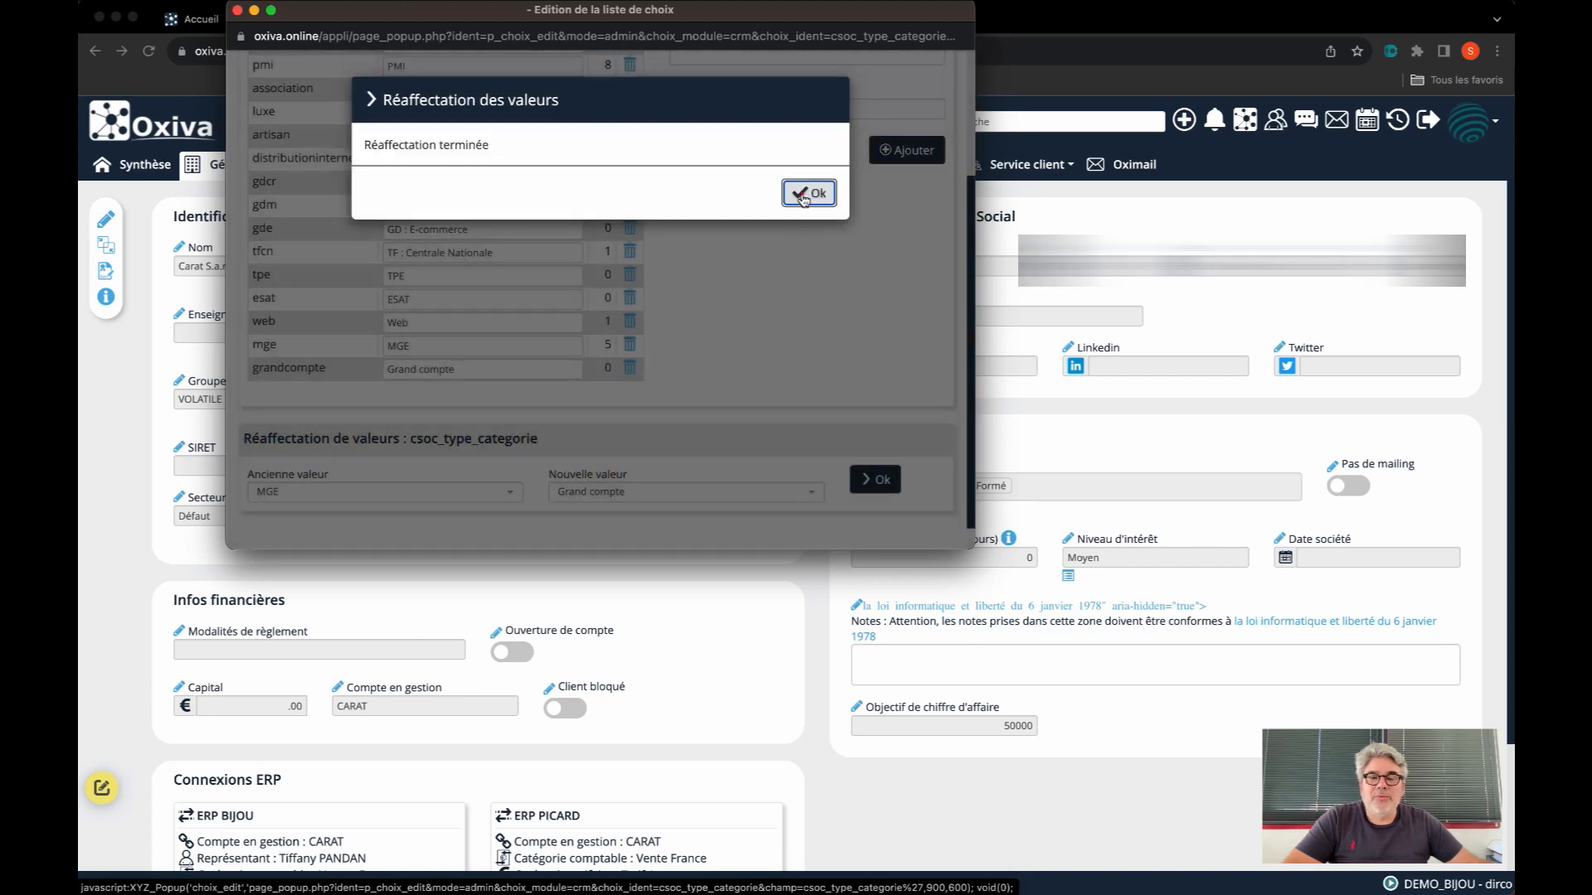
left_click(804, 196)
Delete the MGE value from the Catégorie choice list
scroll(558, 345, "down", 3)
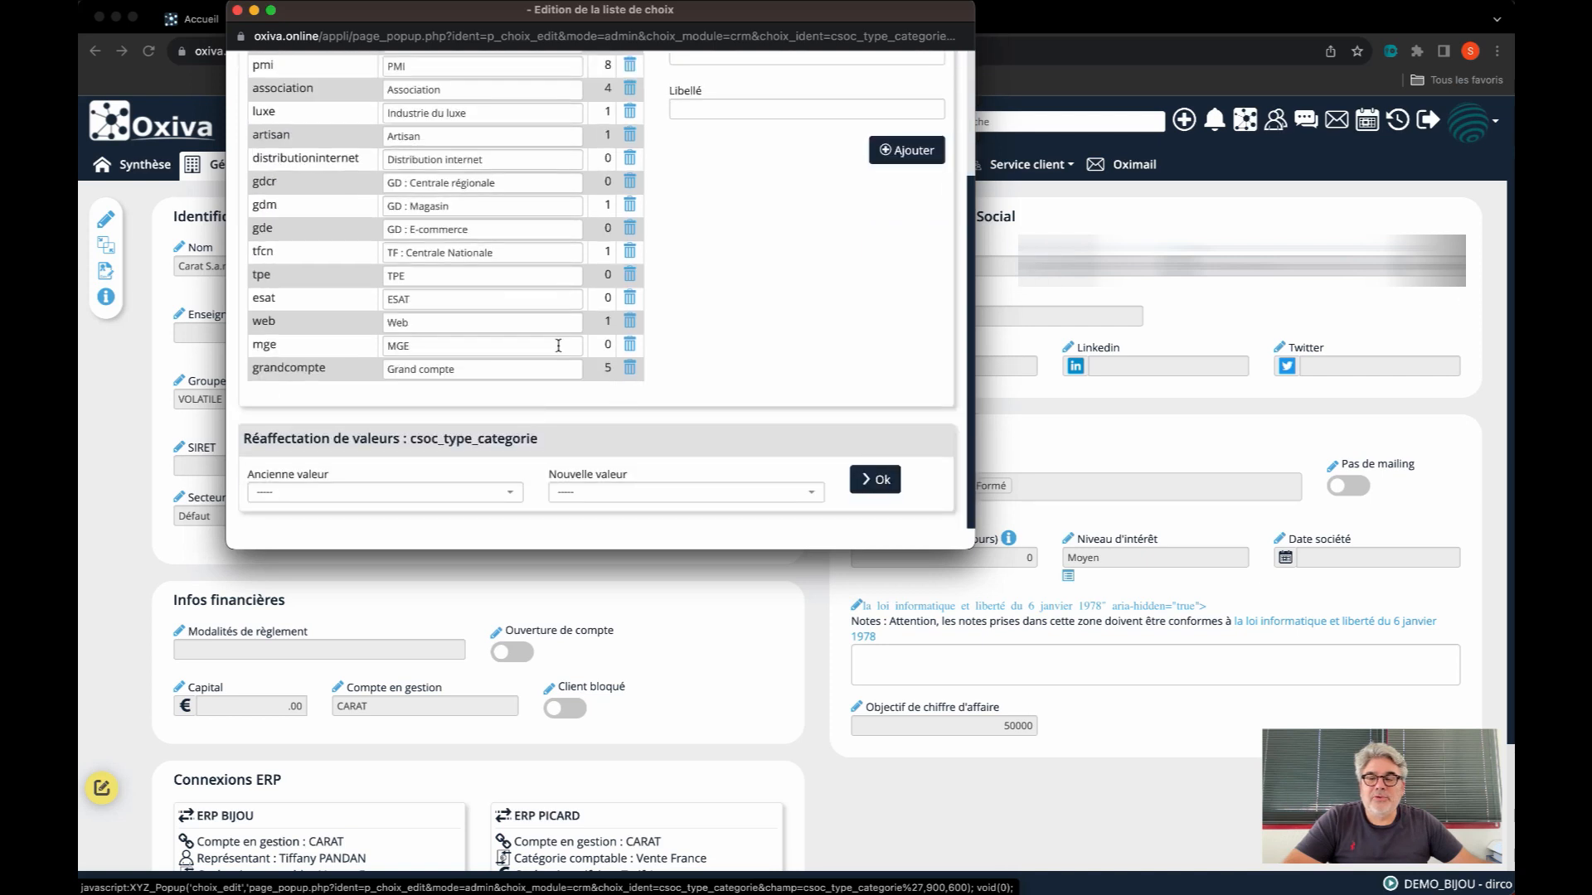
left_click(630, 346)
left_click(798, 231)
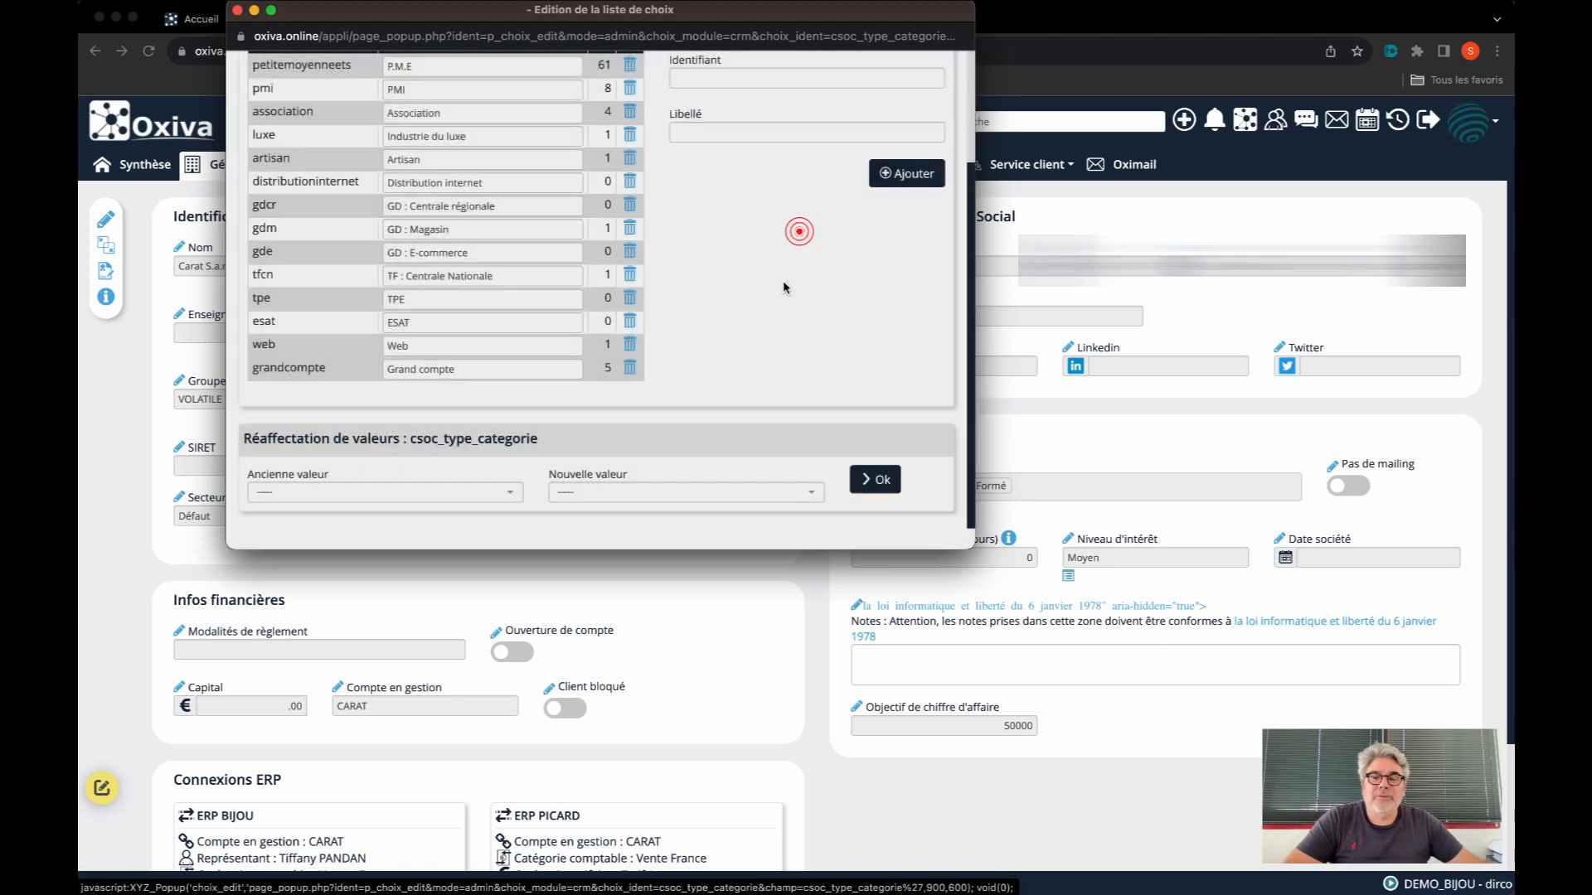
Move the Grand compte value directly below PMI in the Catégorie choice list and close the list editor
scroll(483, 299, "up", 3)
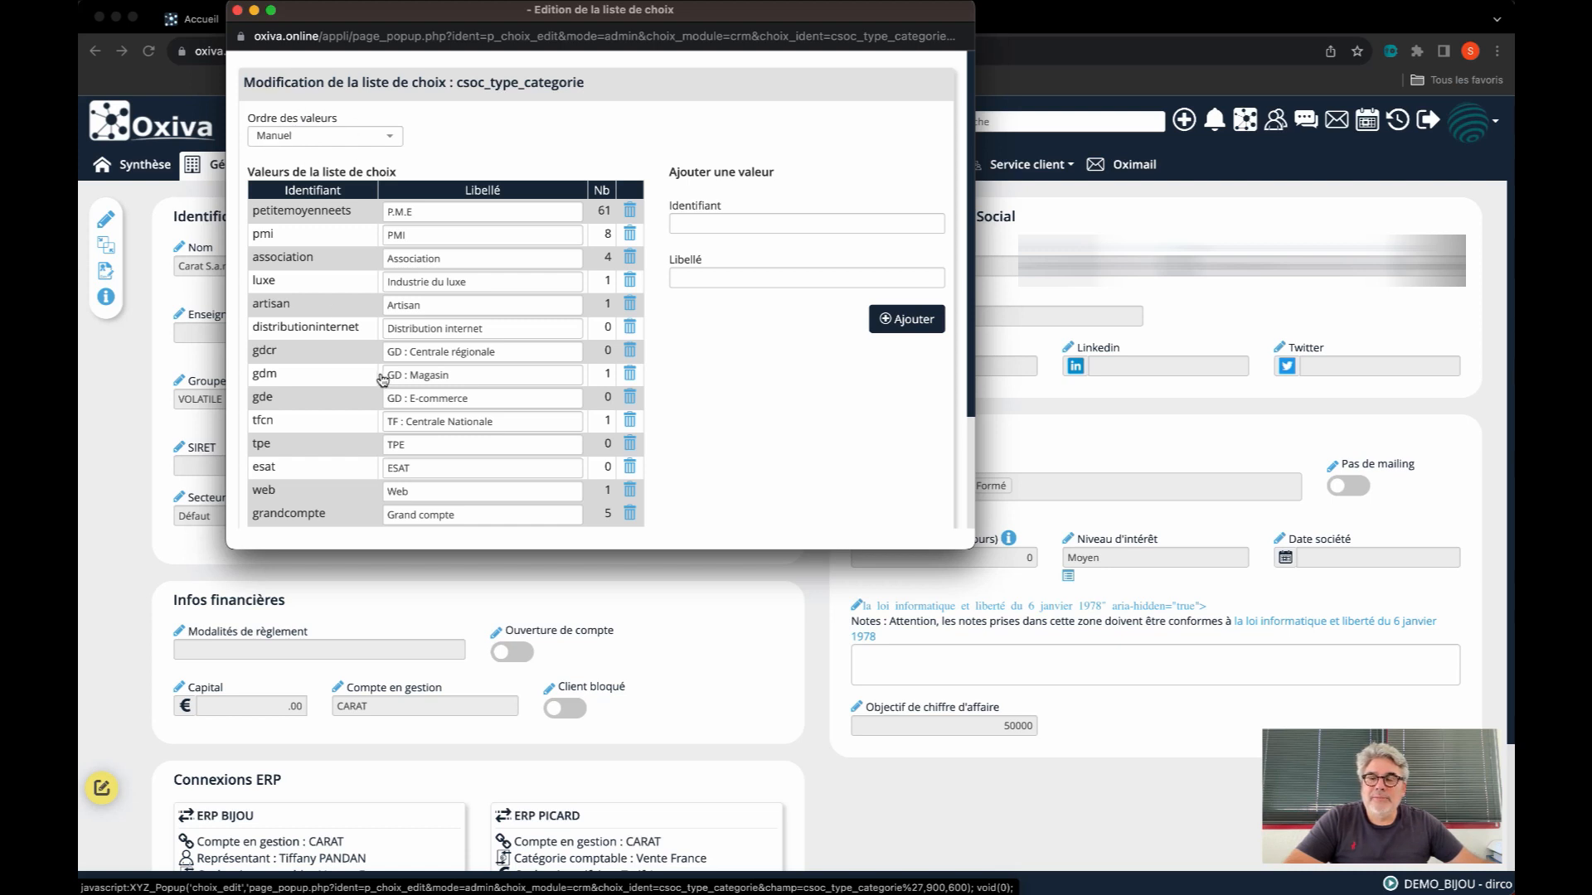
scroll(379, 380, "down", 3)
left_click_drag(358, 369, 269, 245)
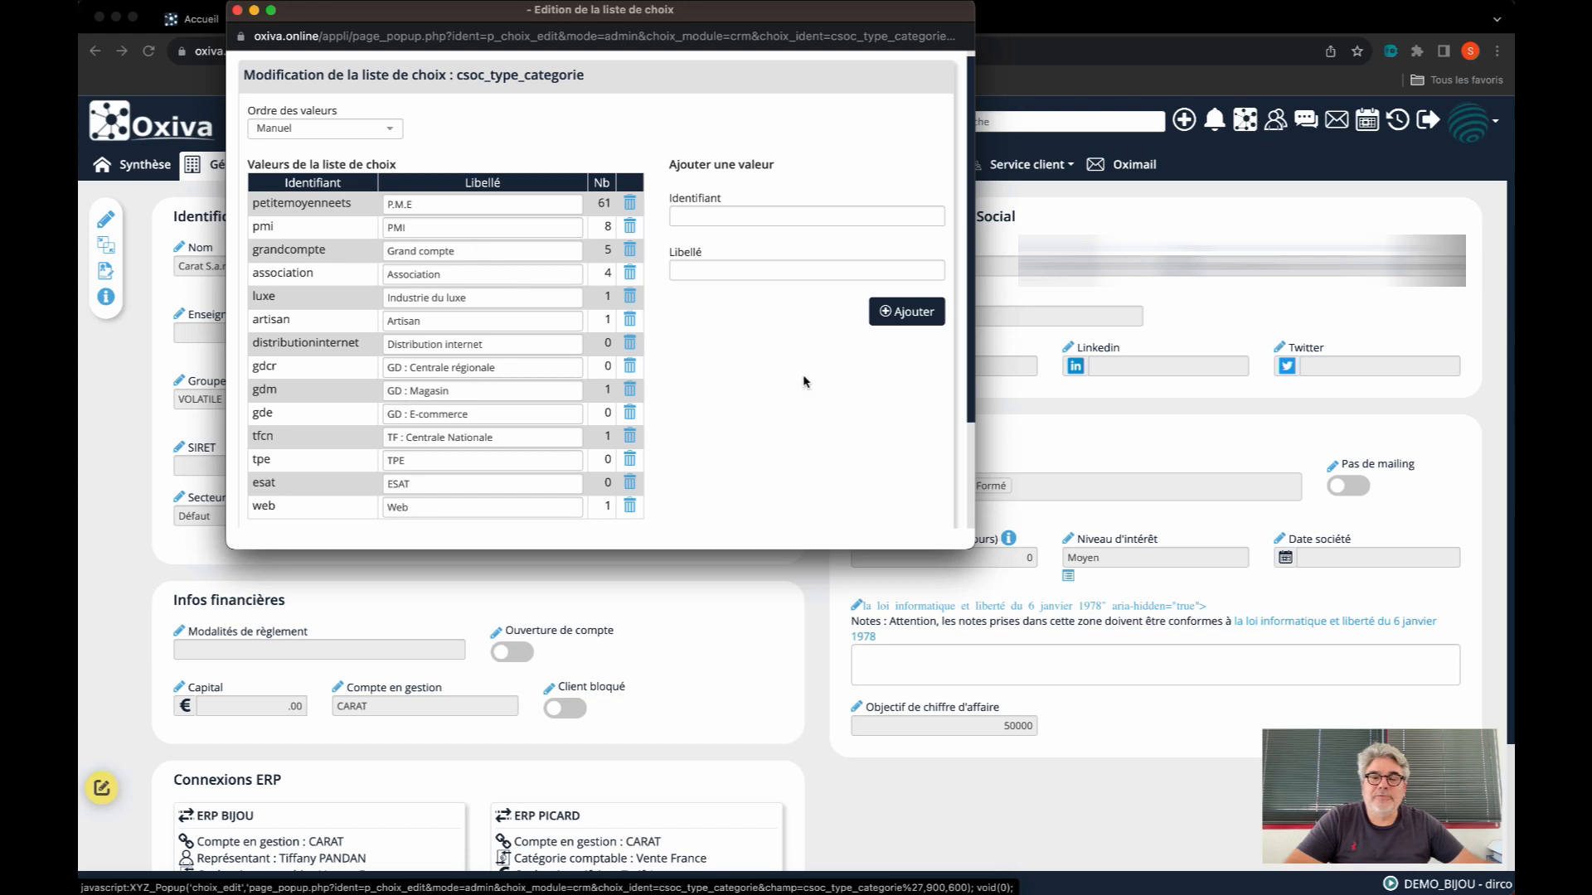
left_click(236, 10)
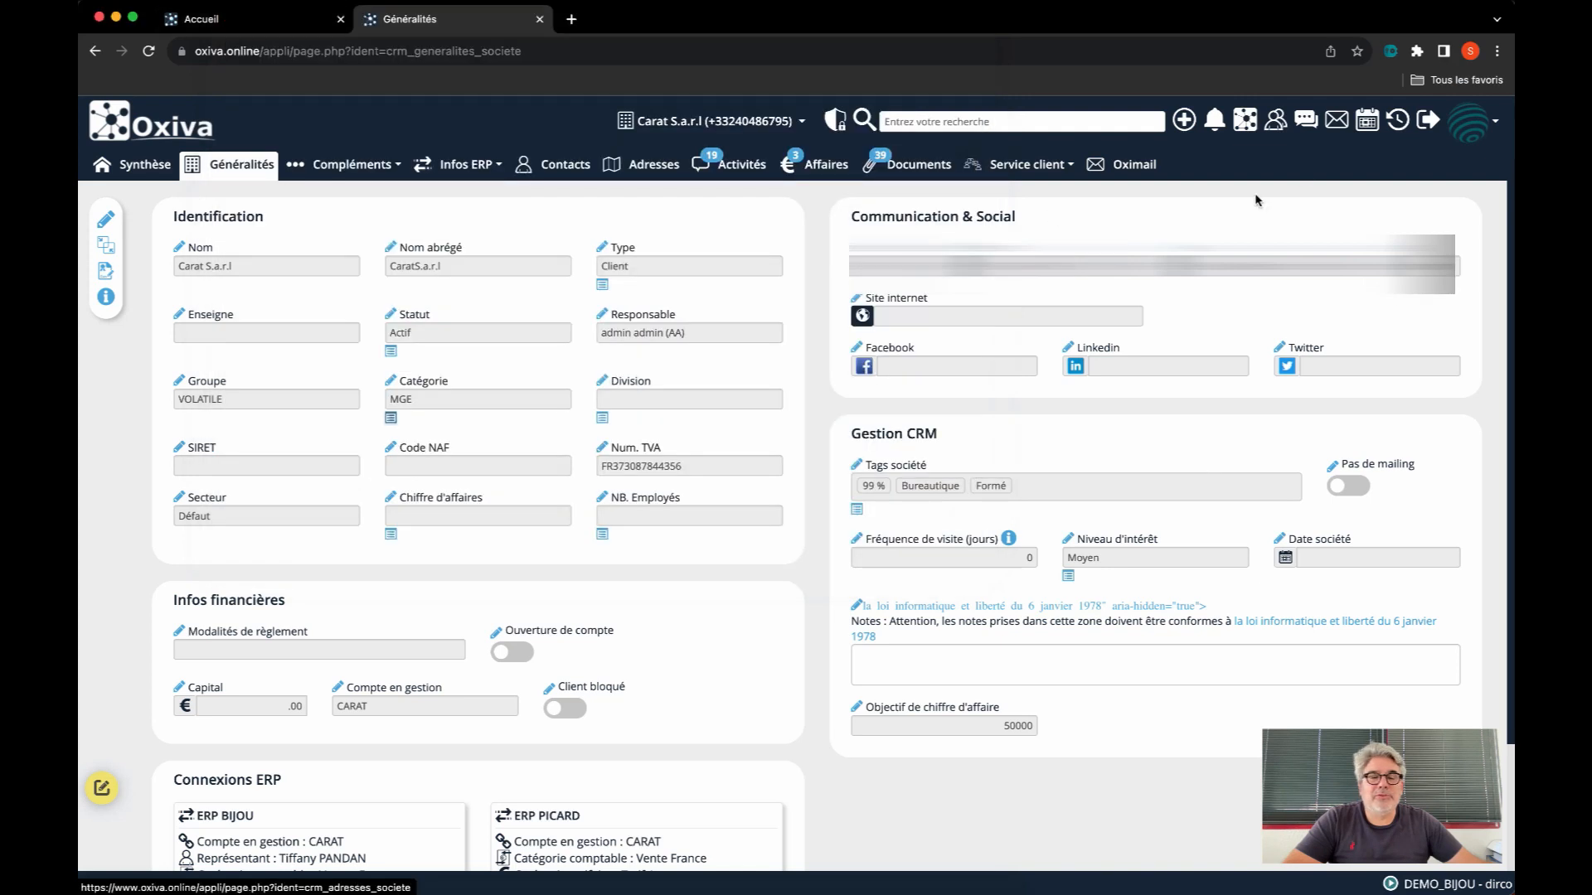
Turn off admin mode and check the "Date société" label in the Gestion CRM section of the company record
right_click(1473, 127)
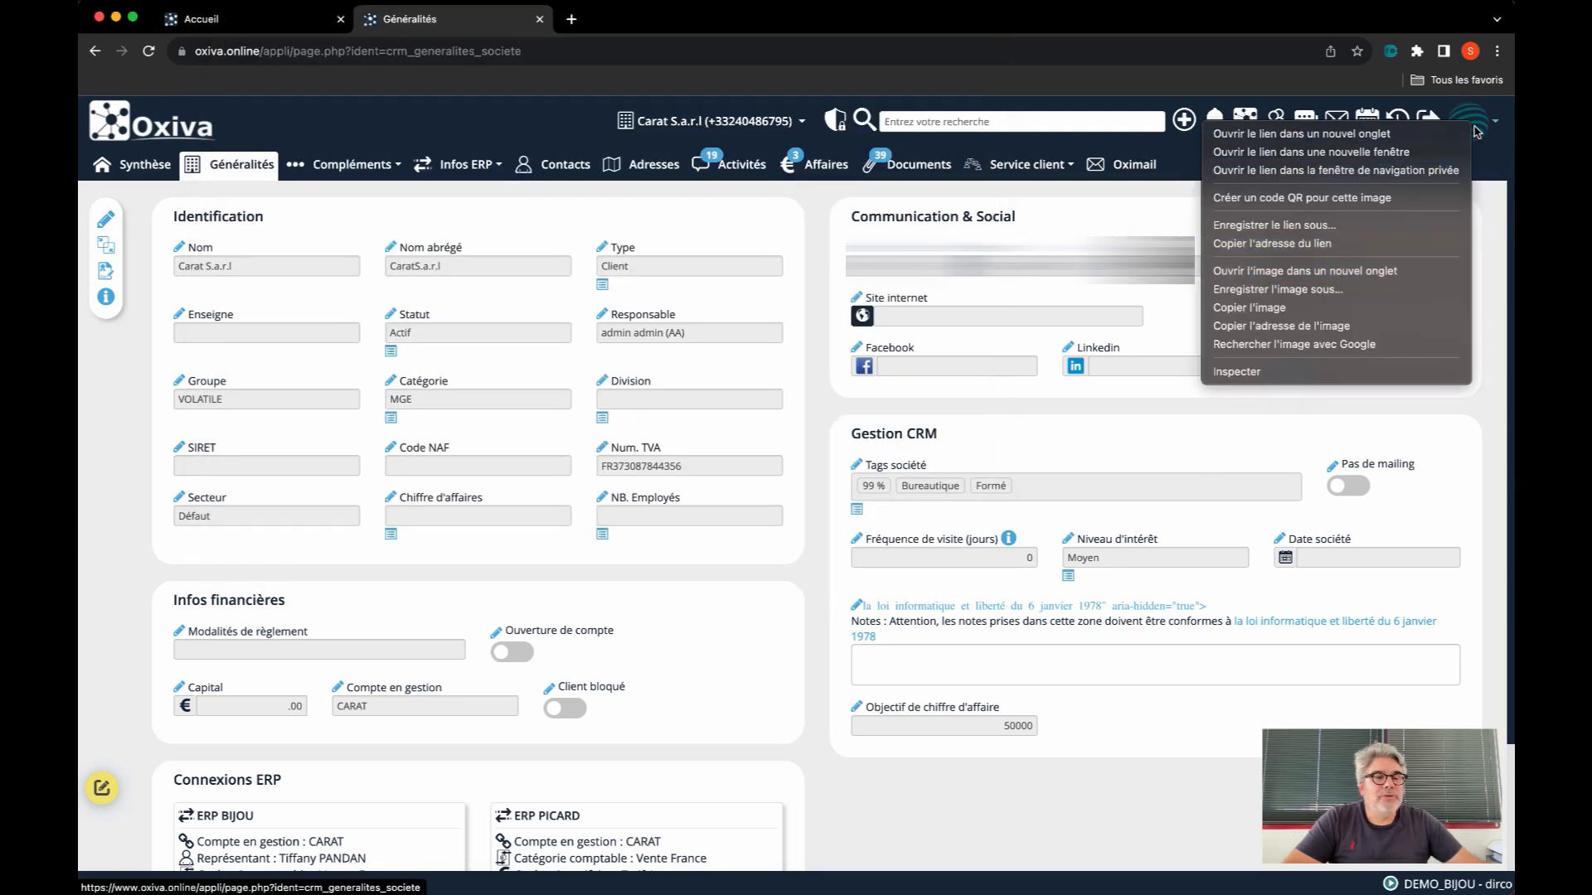
left_click(1477, 130)
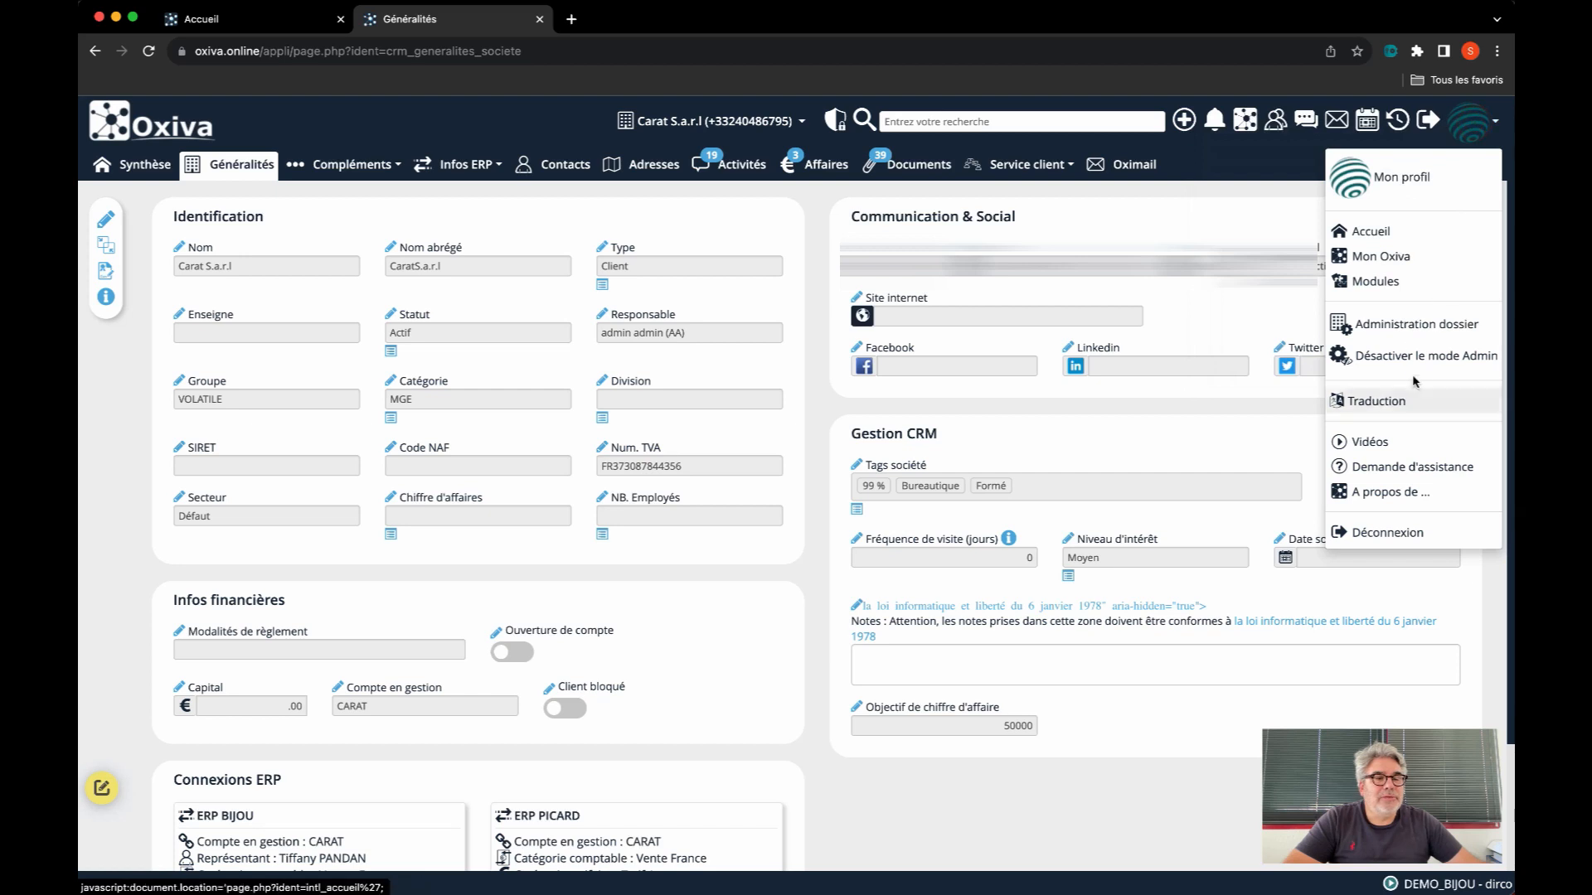
left_click(1410, 351)
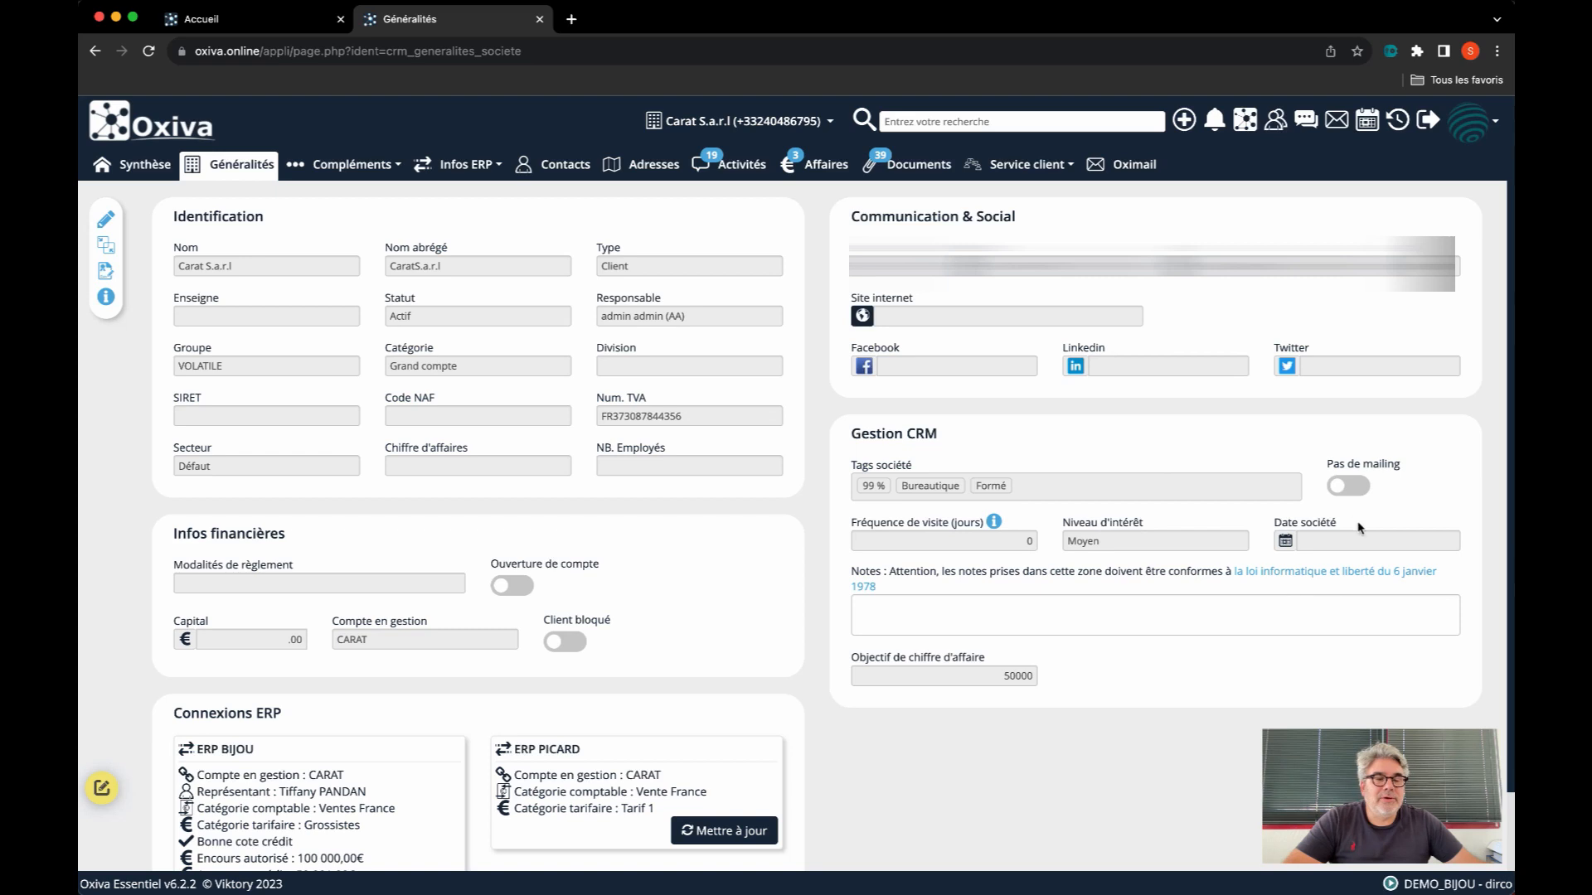
left_click_drag(1340, 523, 1271, 527)
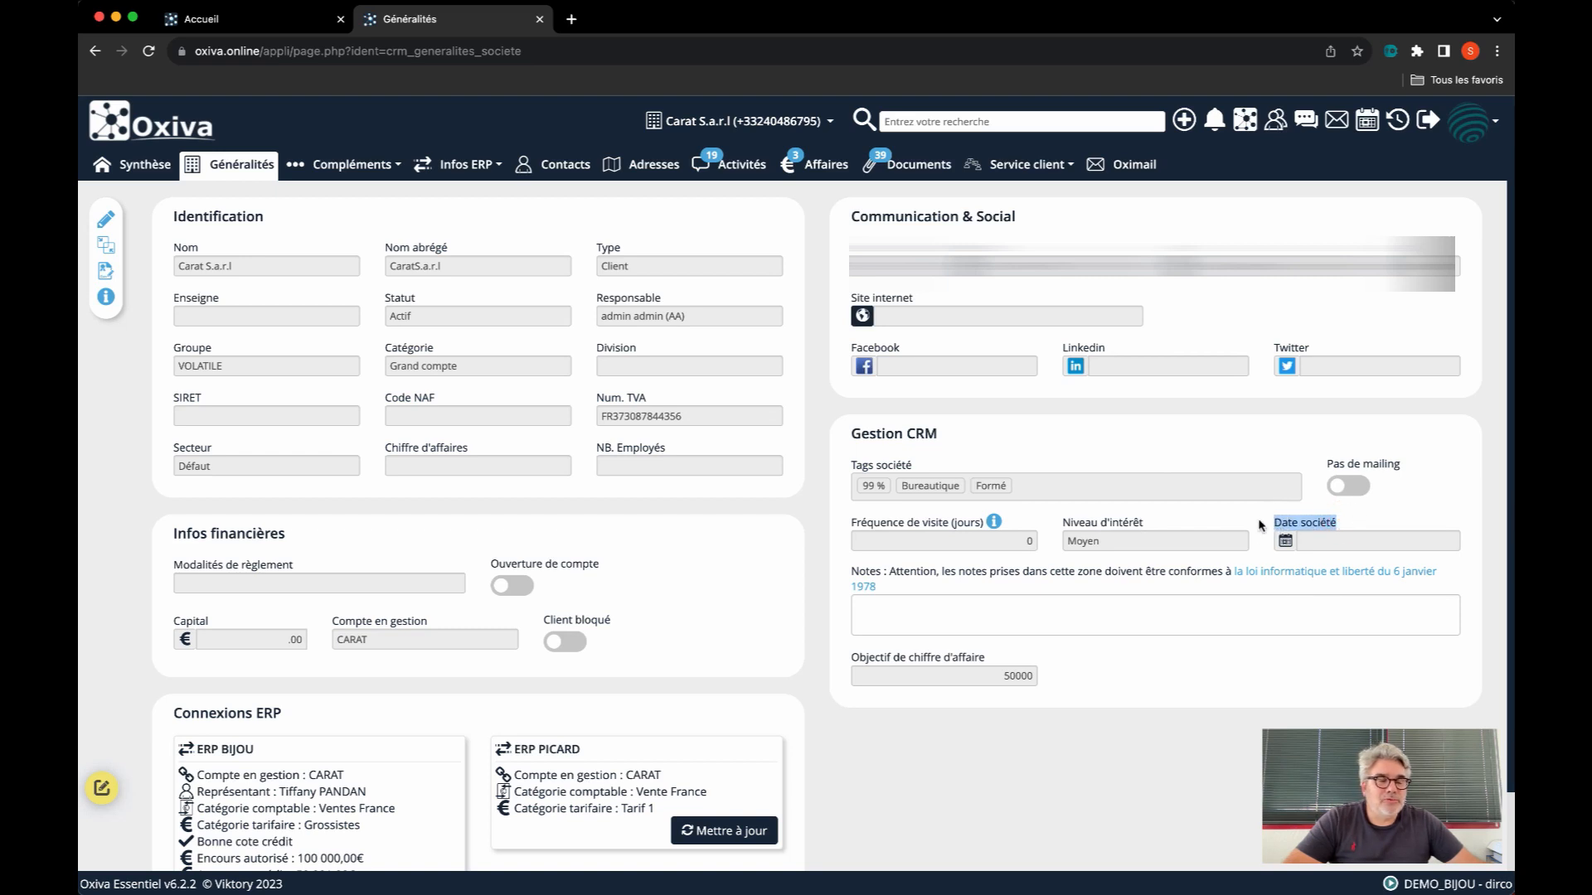